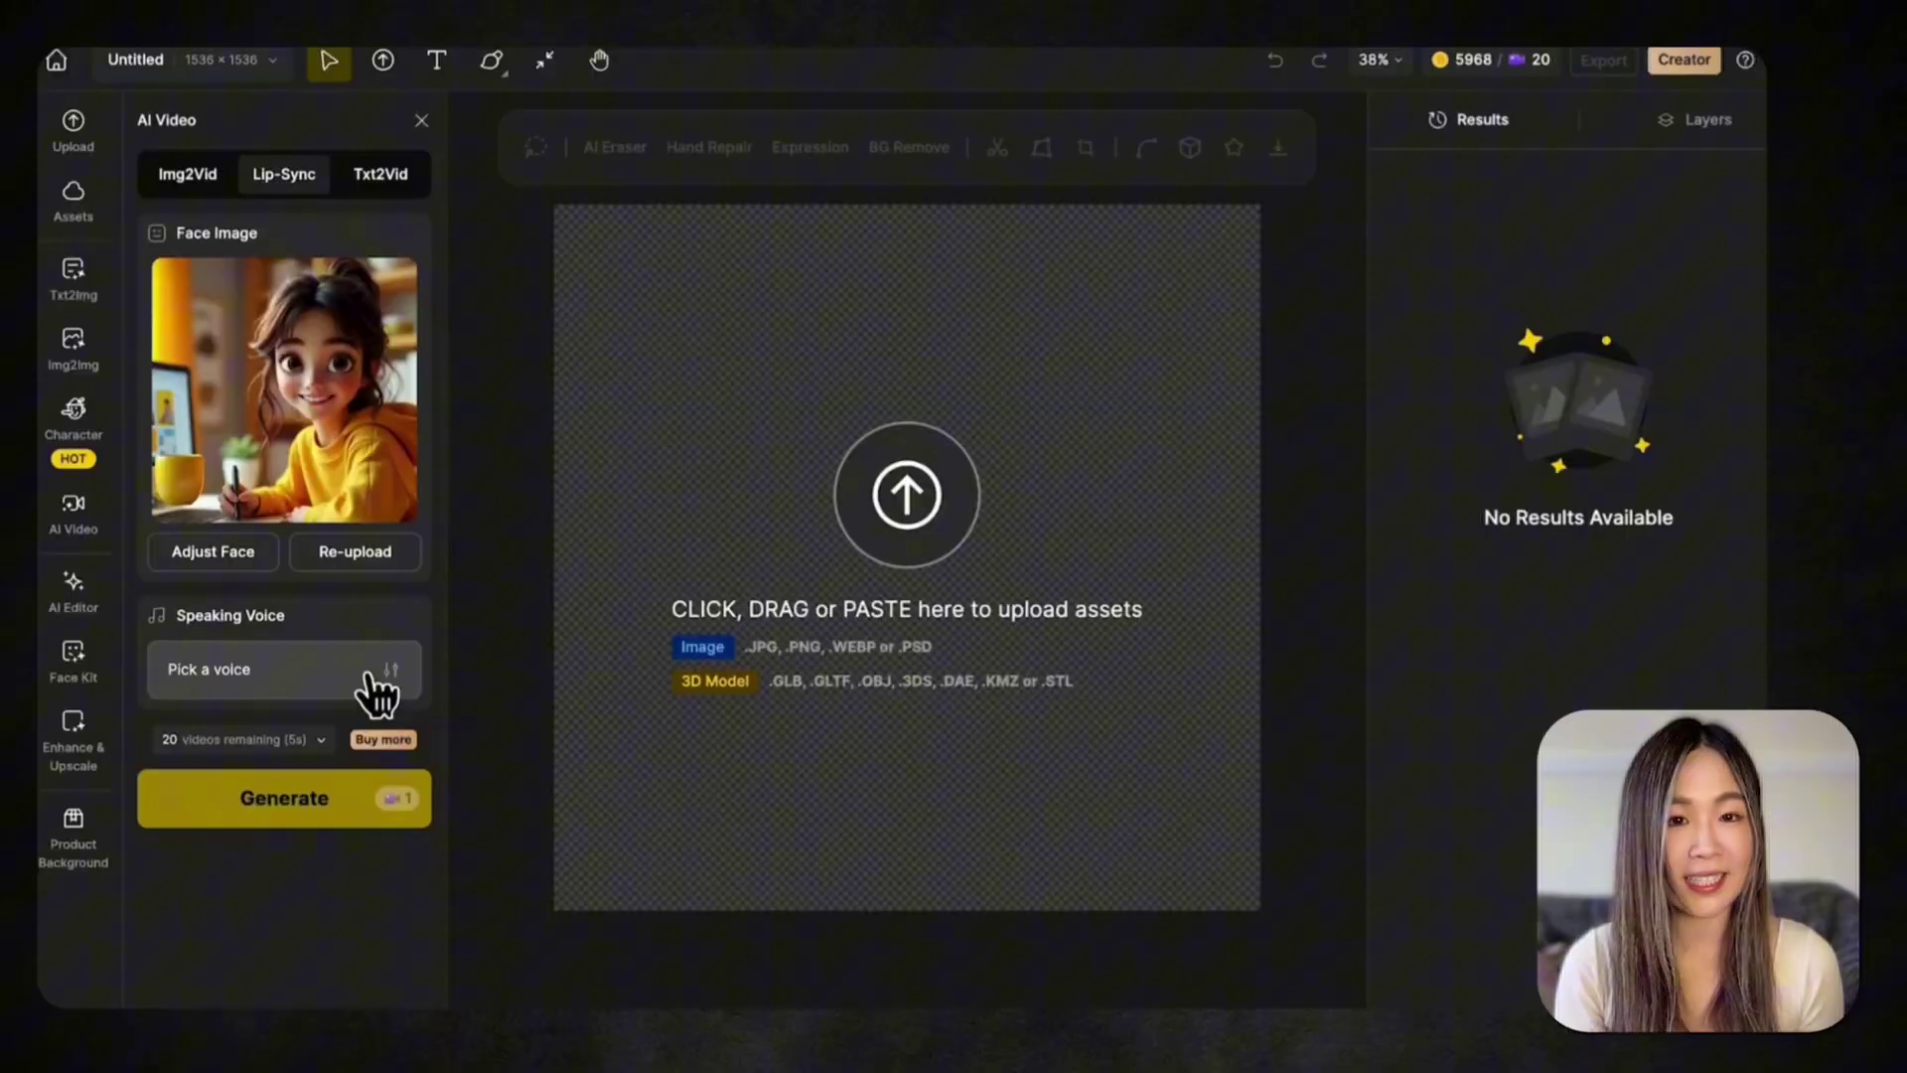
Pick the Hope voice, generate the dialogue audio, and submit the cartoon girl's lip-sync video
{"action": "left_click", "coordinate": [376, 685]}
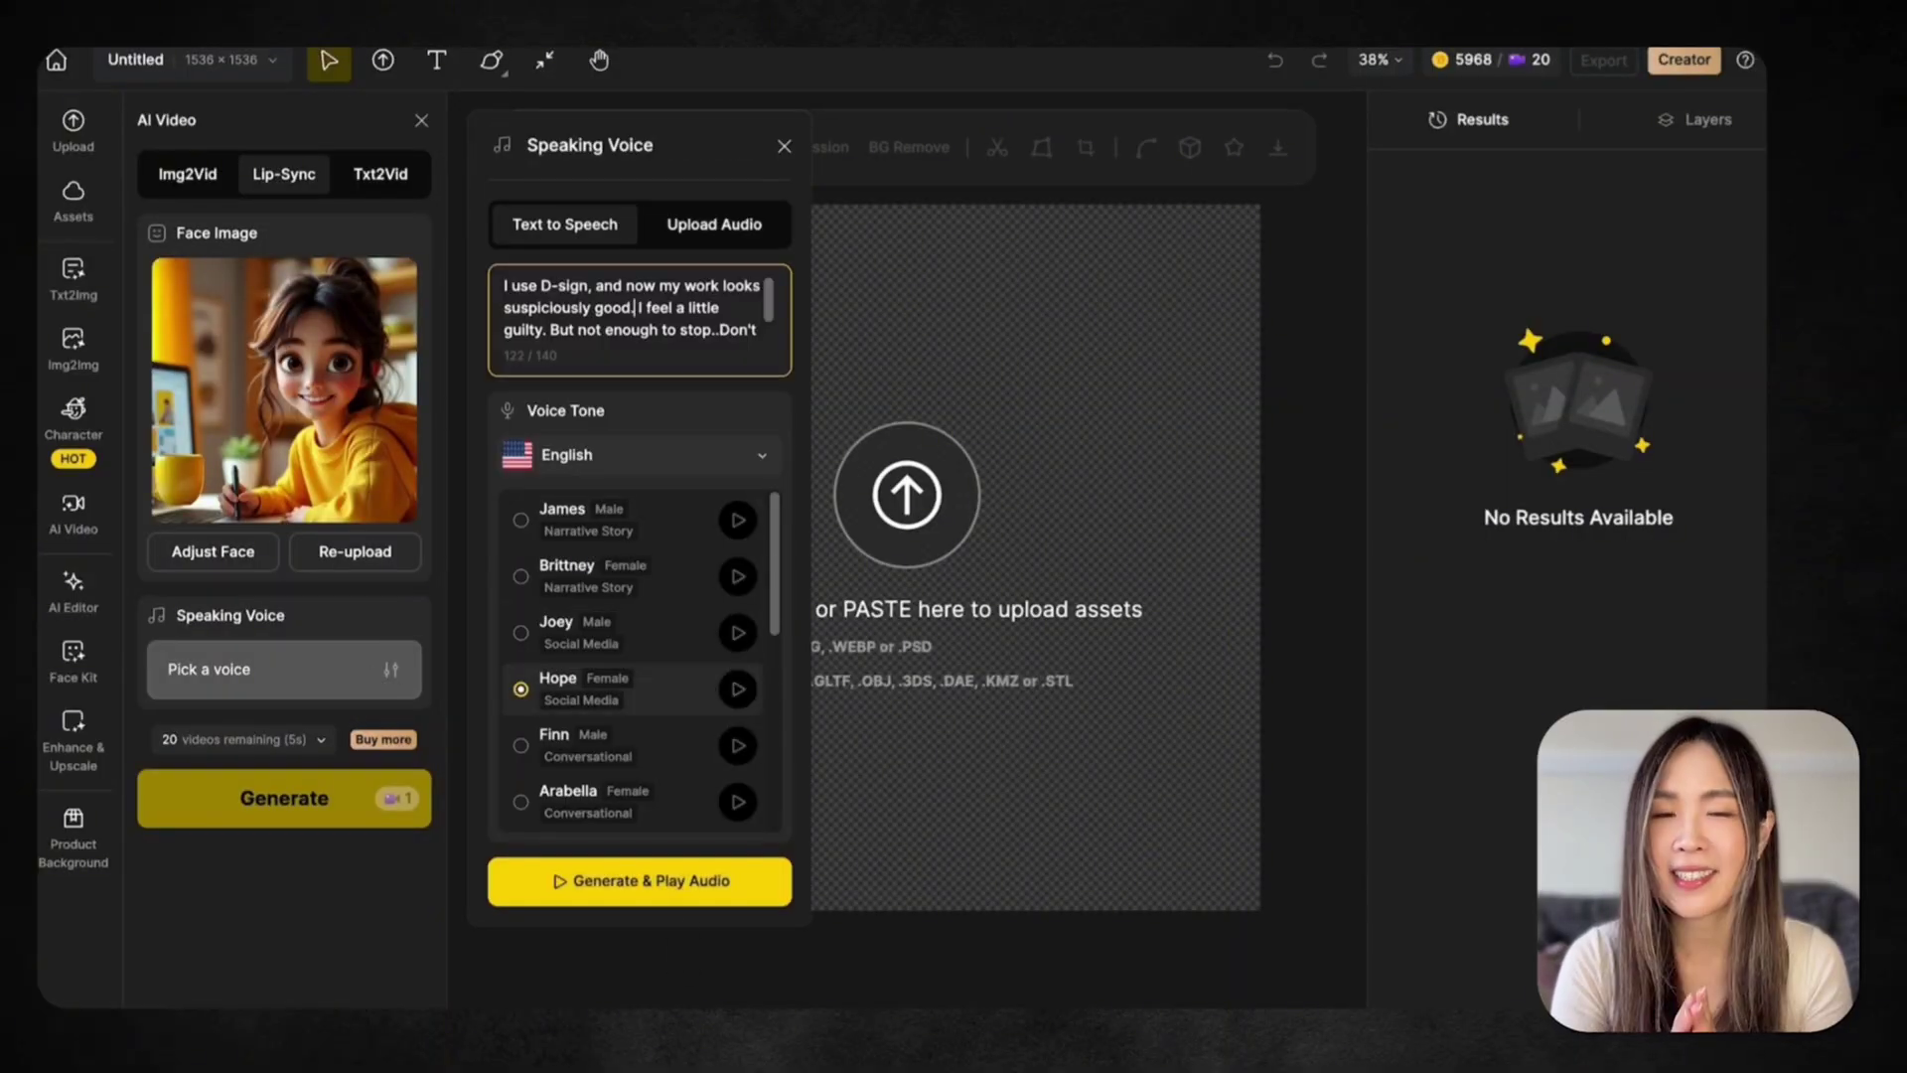
{"action": "left_click", "coordinate": [641, 894]}
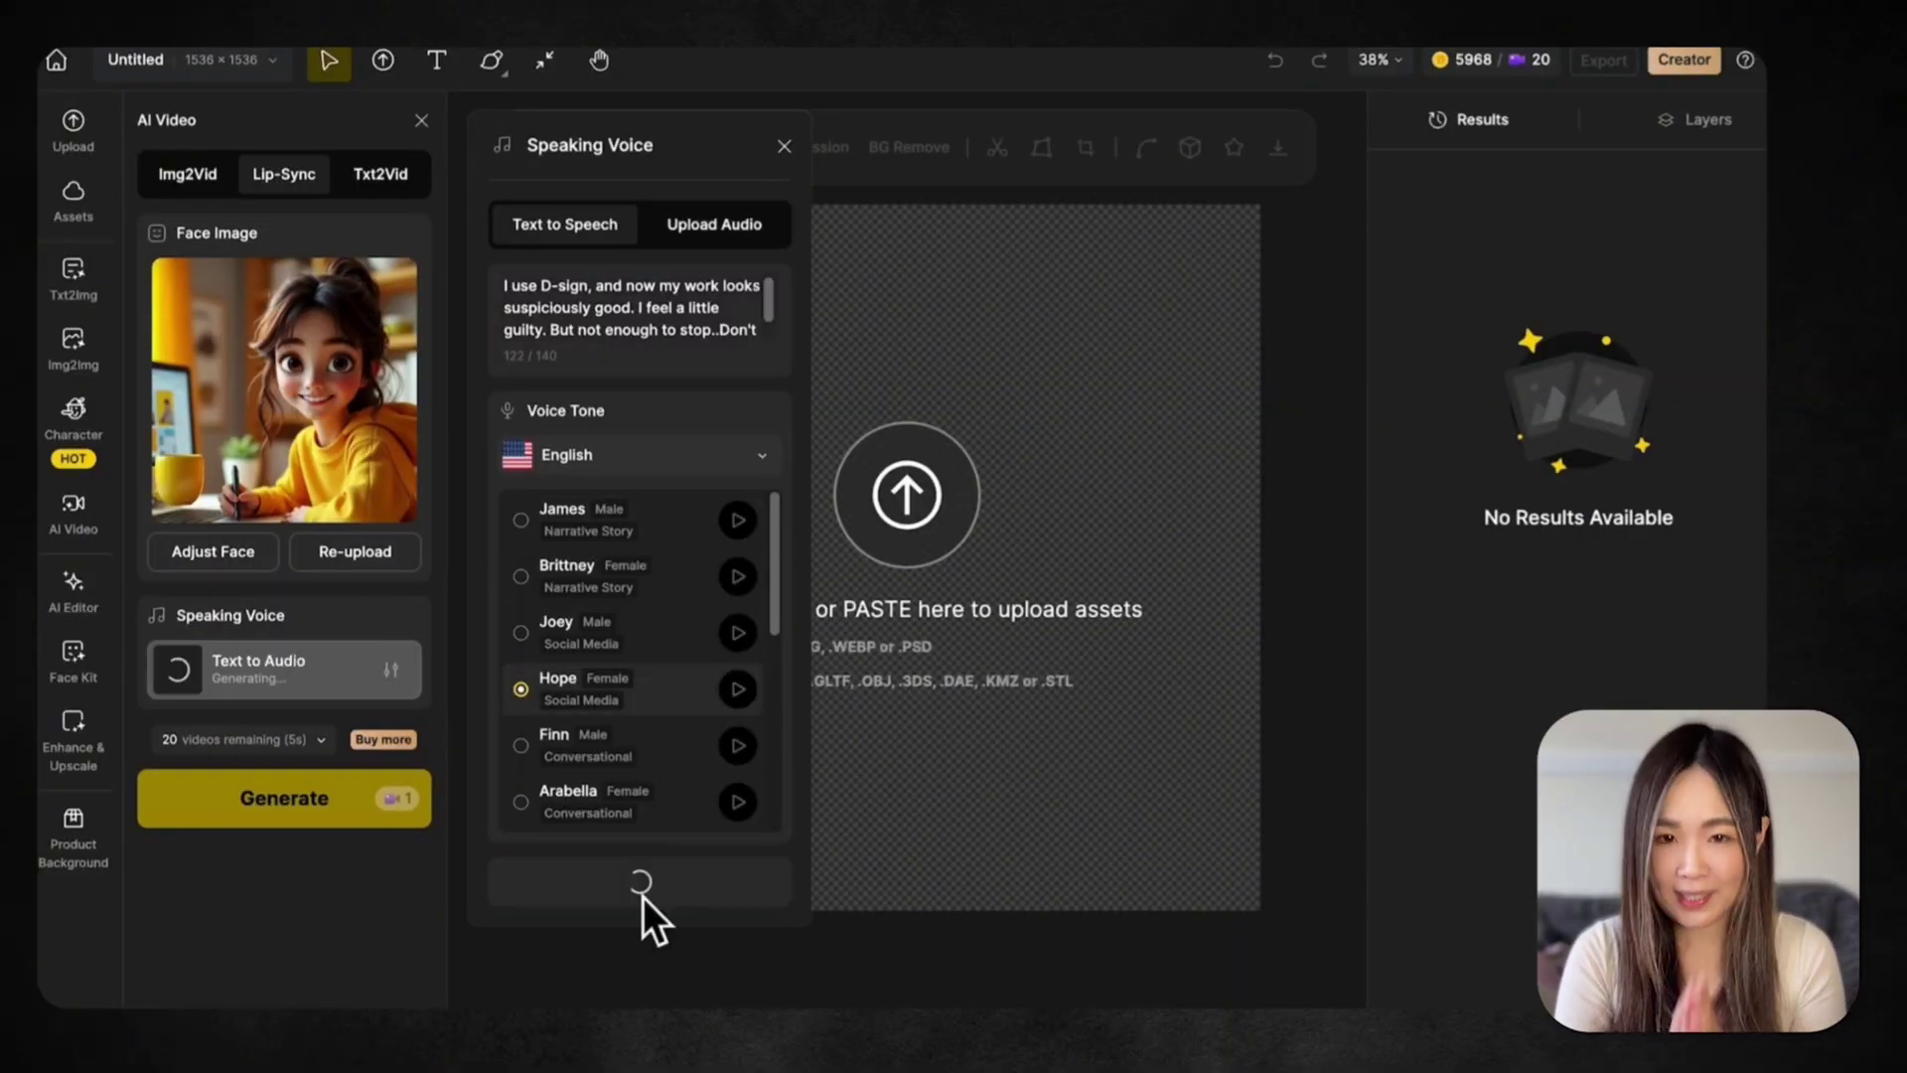
{"action": "left_click", "coordinate": [269, 805]}
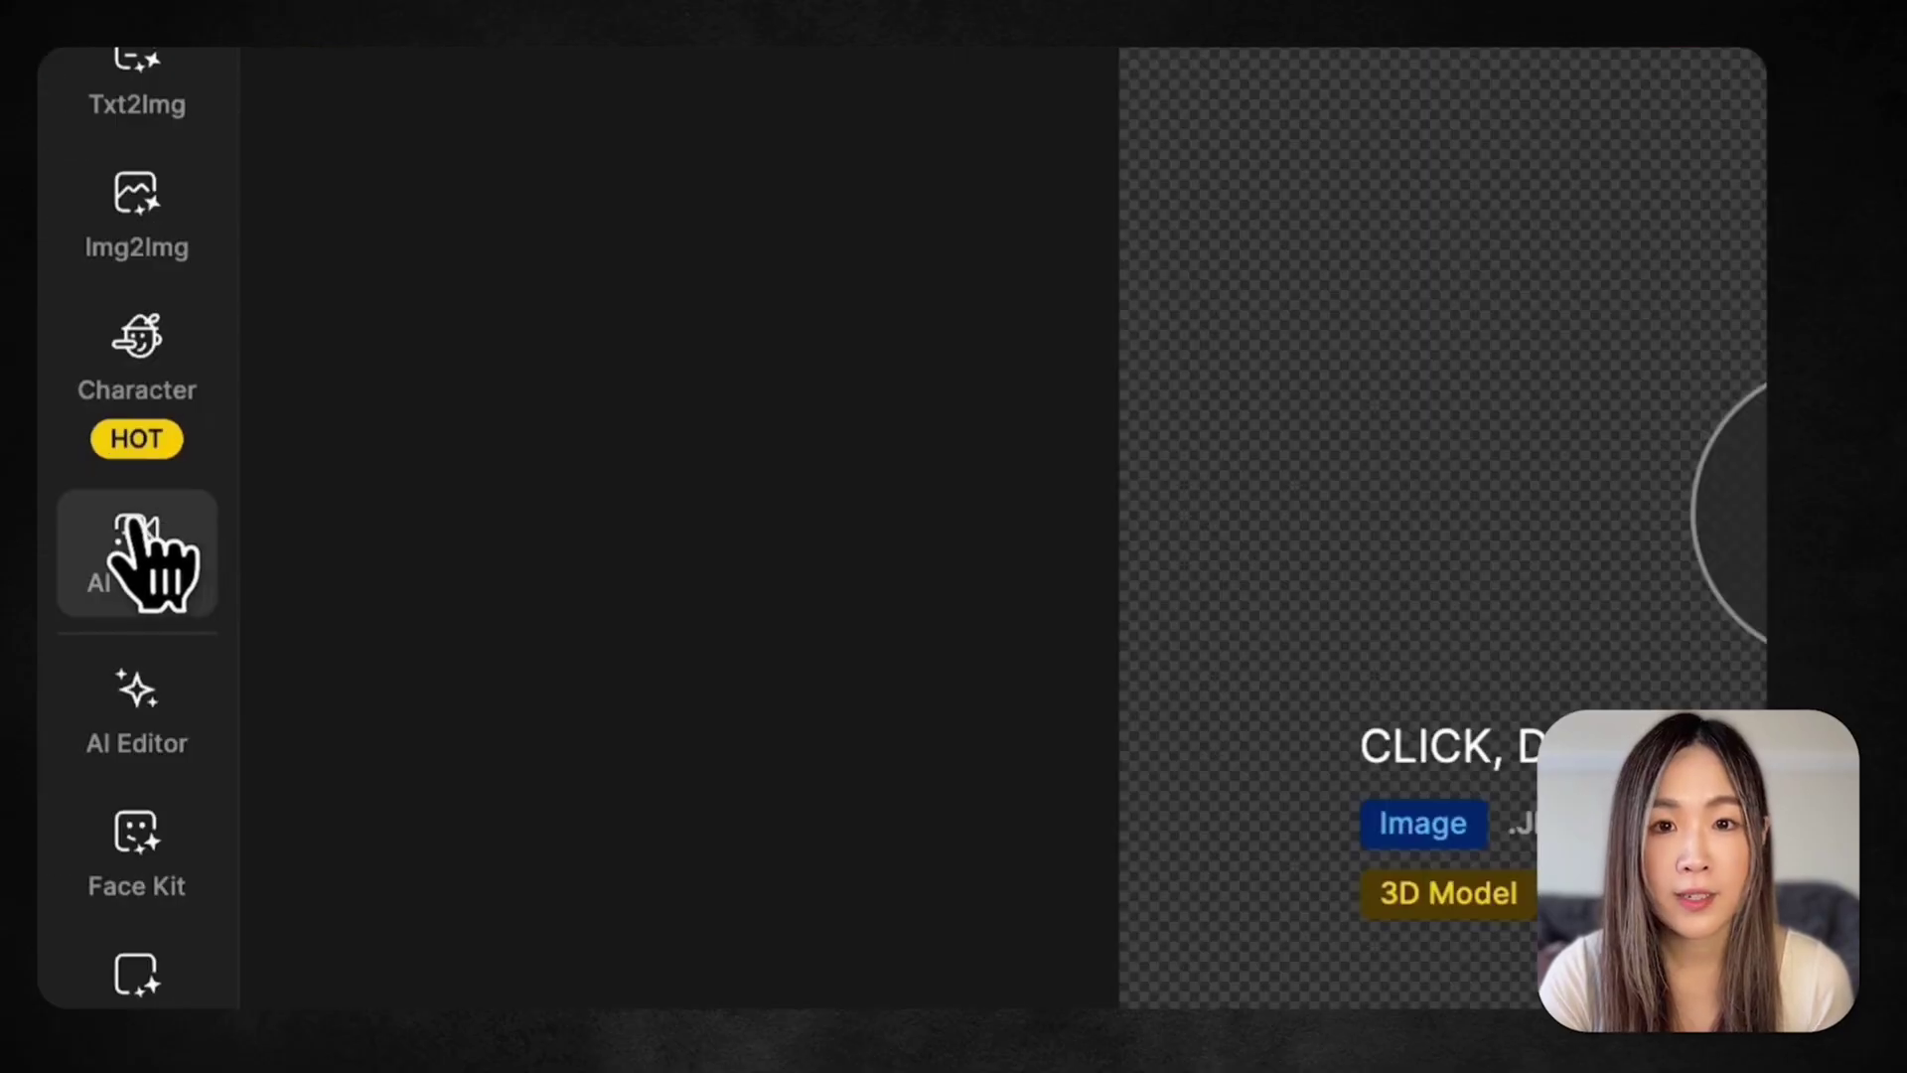
Open AI Video's Lip-Sync tab and upload the cartoon girl picture as the face
{"action": "left_click", "coordinate": [69, 518]}
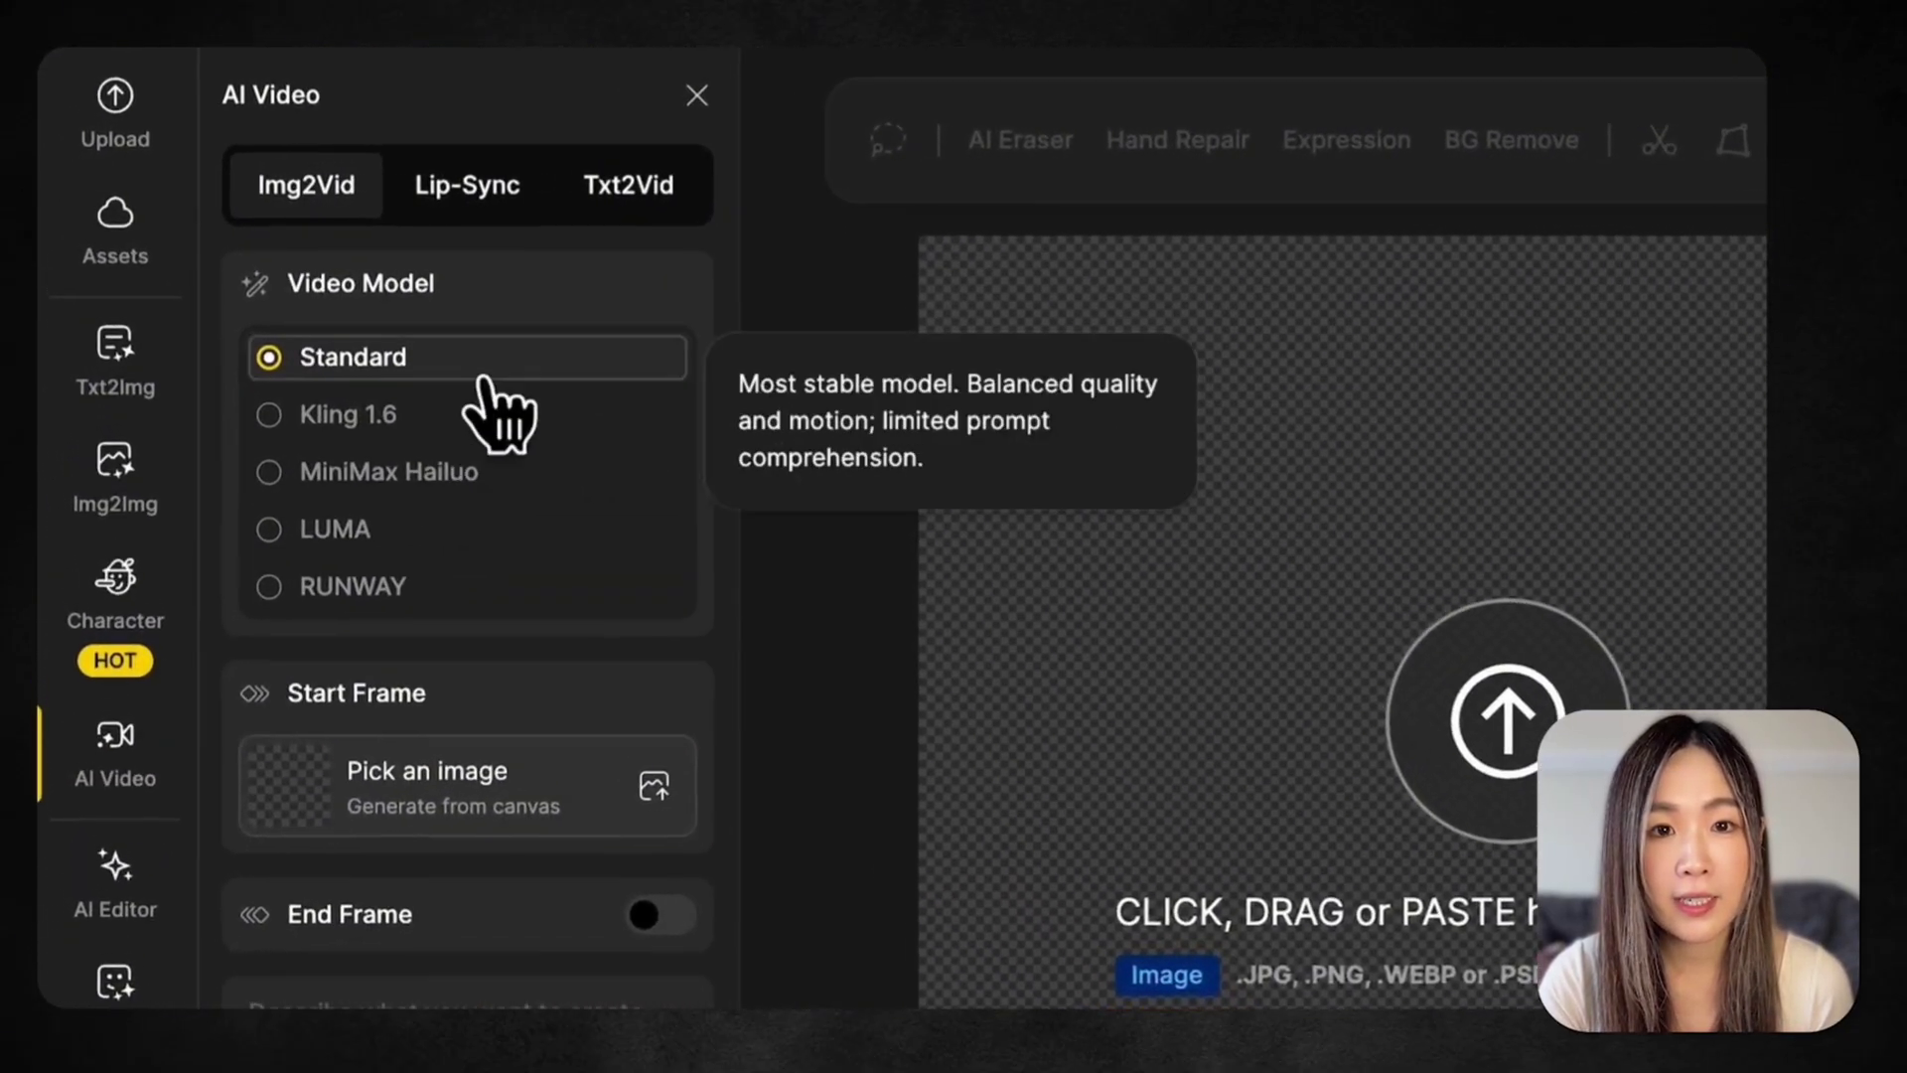
{"action": "left_click", "coordinate": [517, 199]}
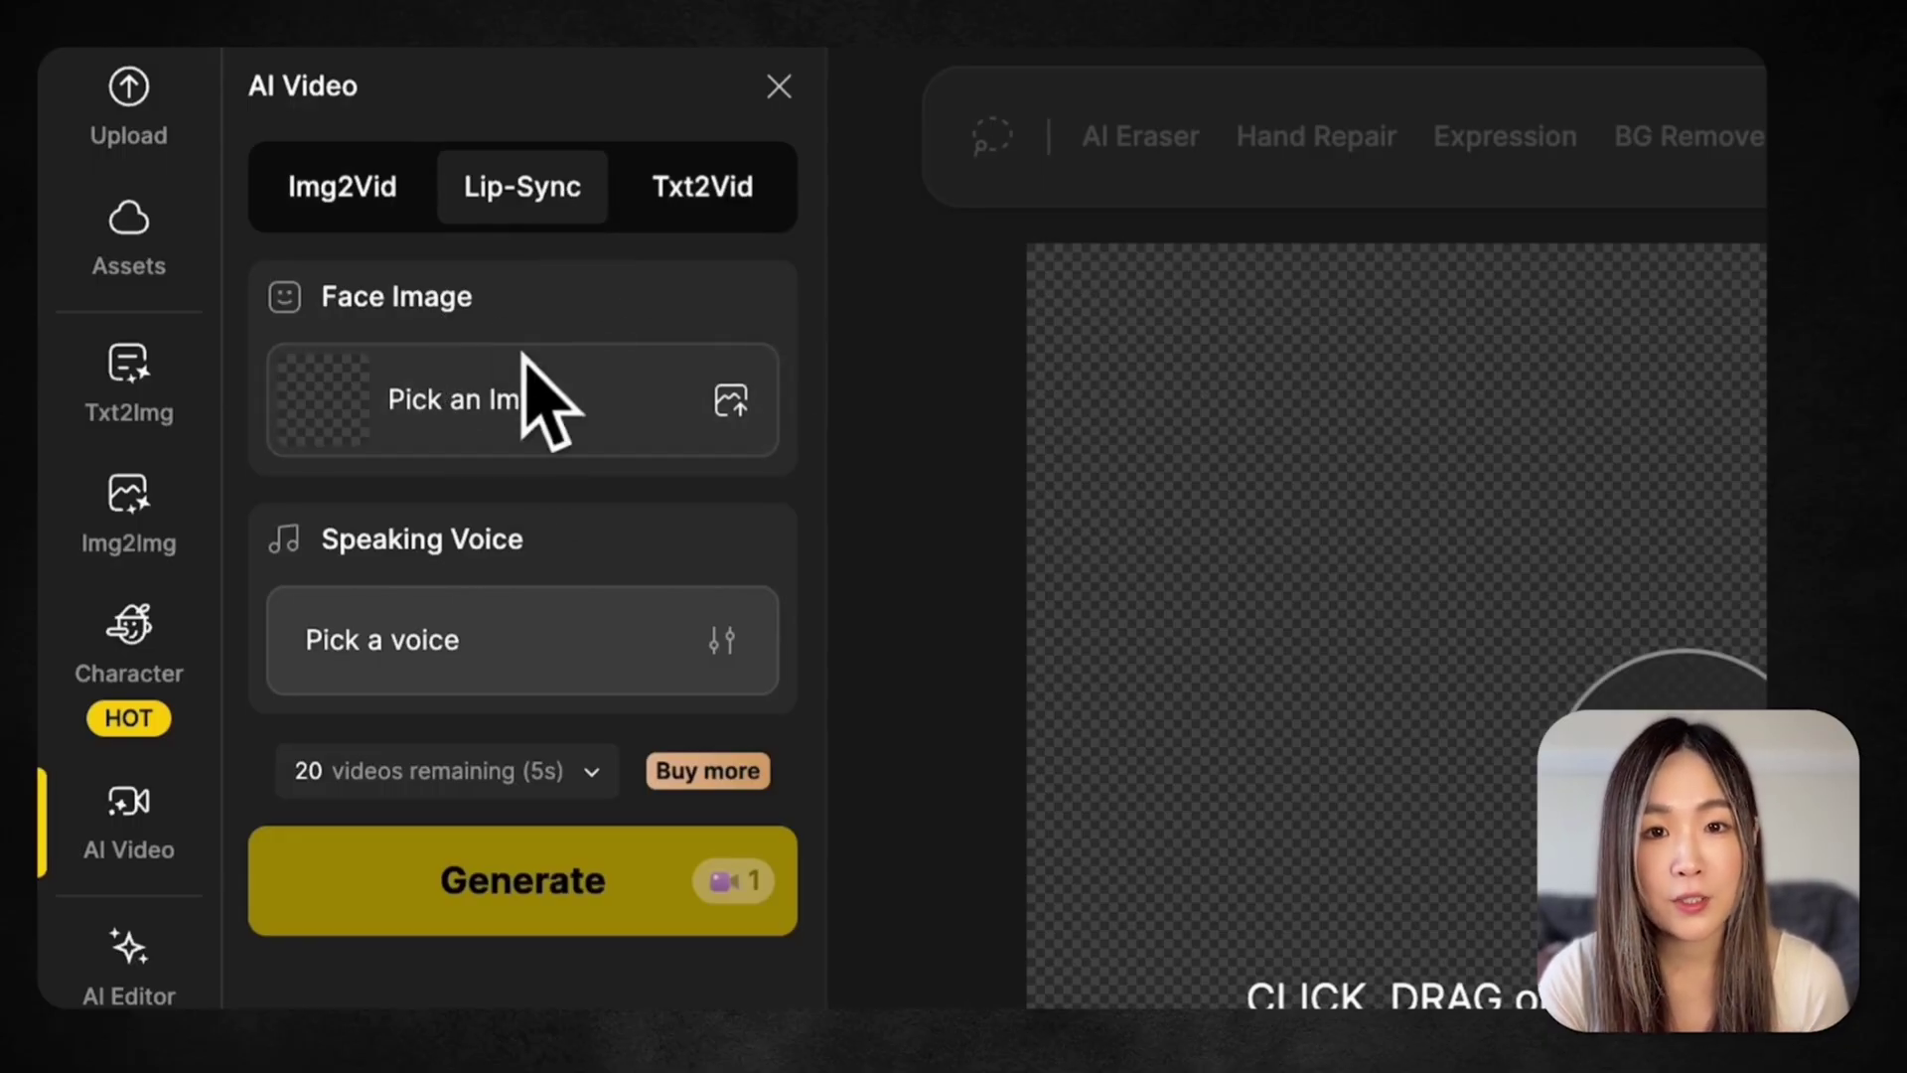
{"action": "left_click", "coordinate": [544, 393]}
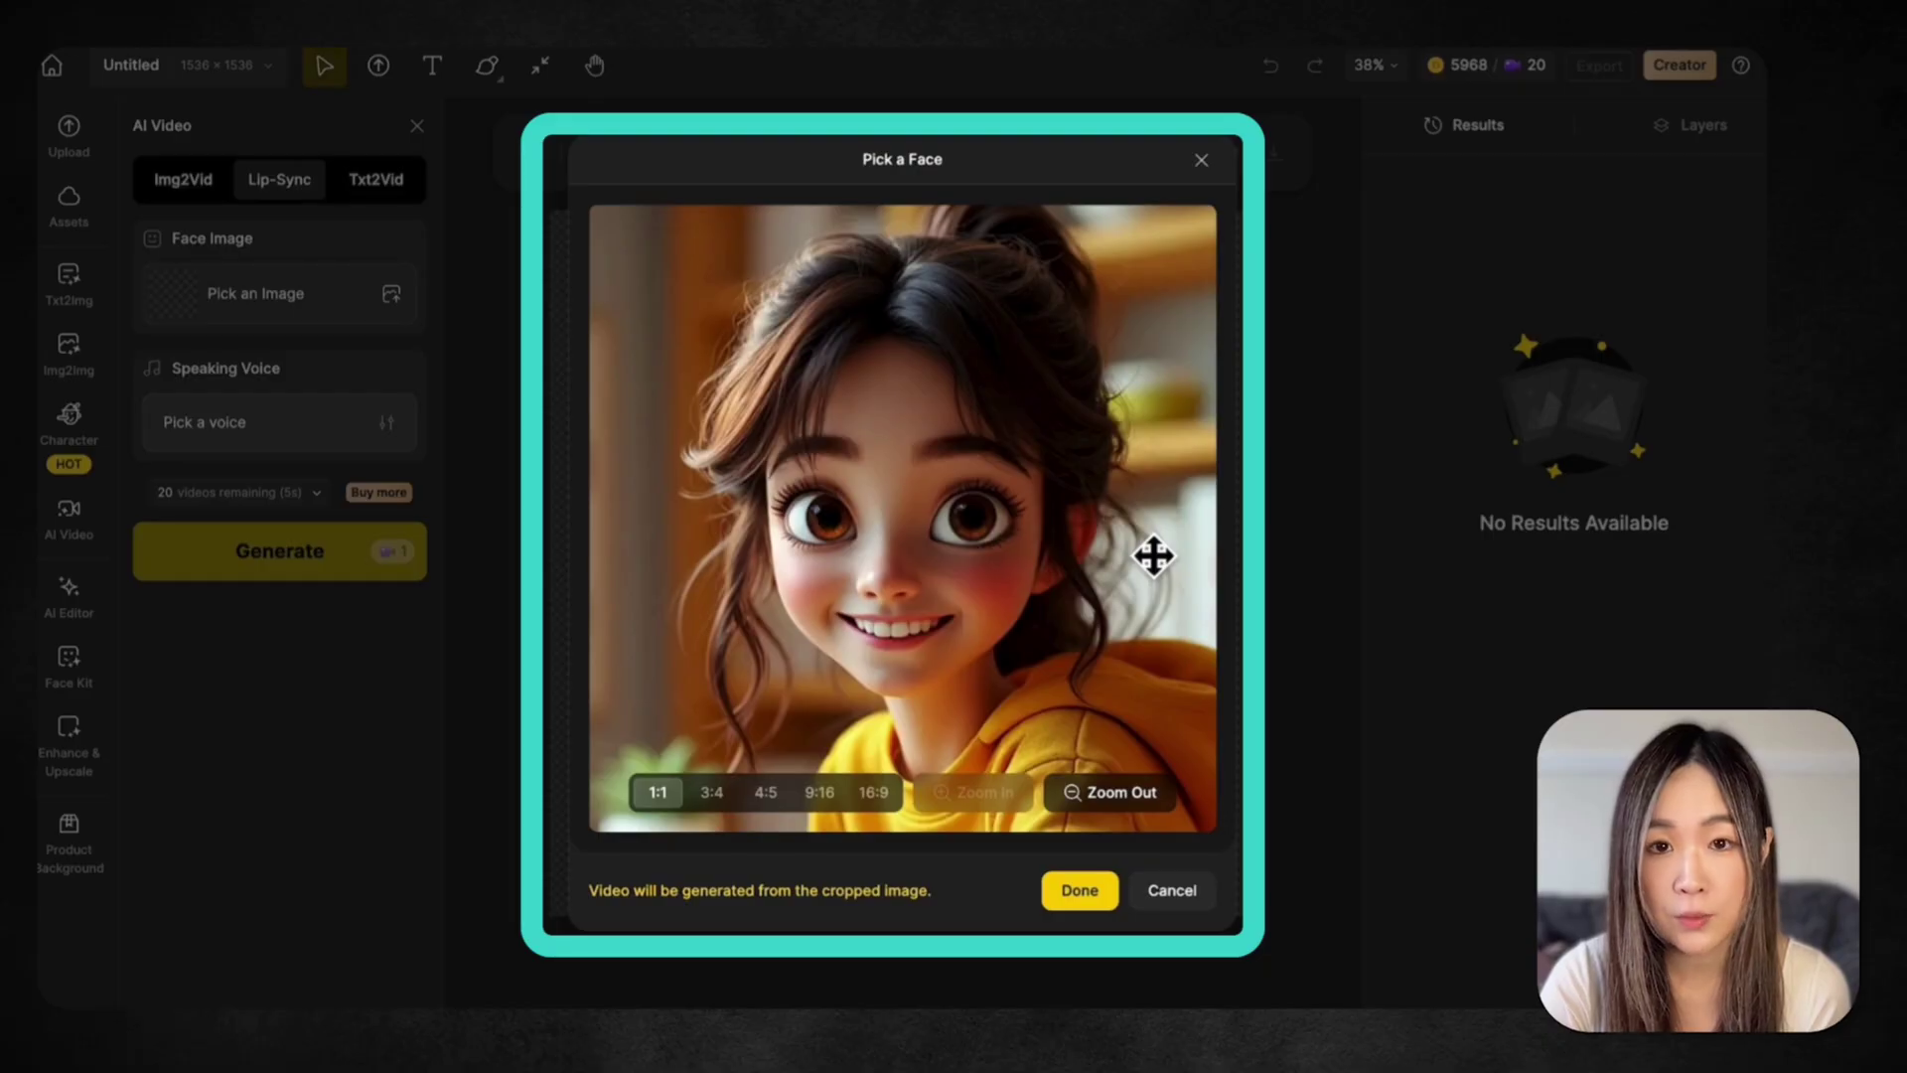
Try 3:4, 4:5 and 9:16 crops, settle on 1:1, adjust zoom and position, and confirm
{"action": "left_click", "coordinate": [713, 795]}
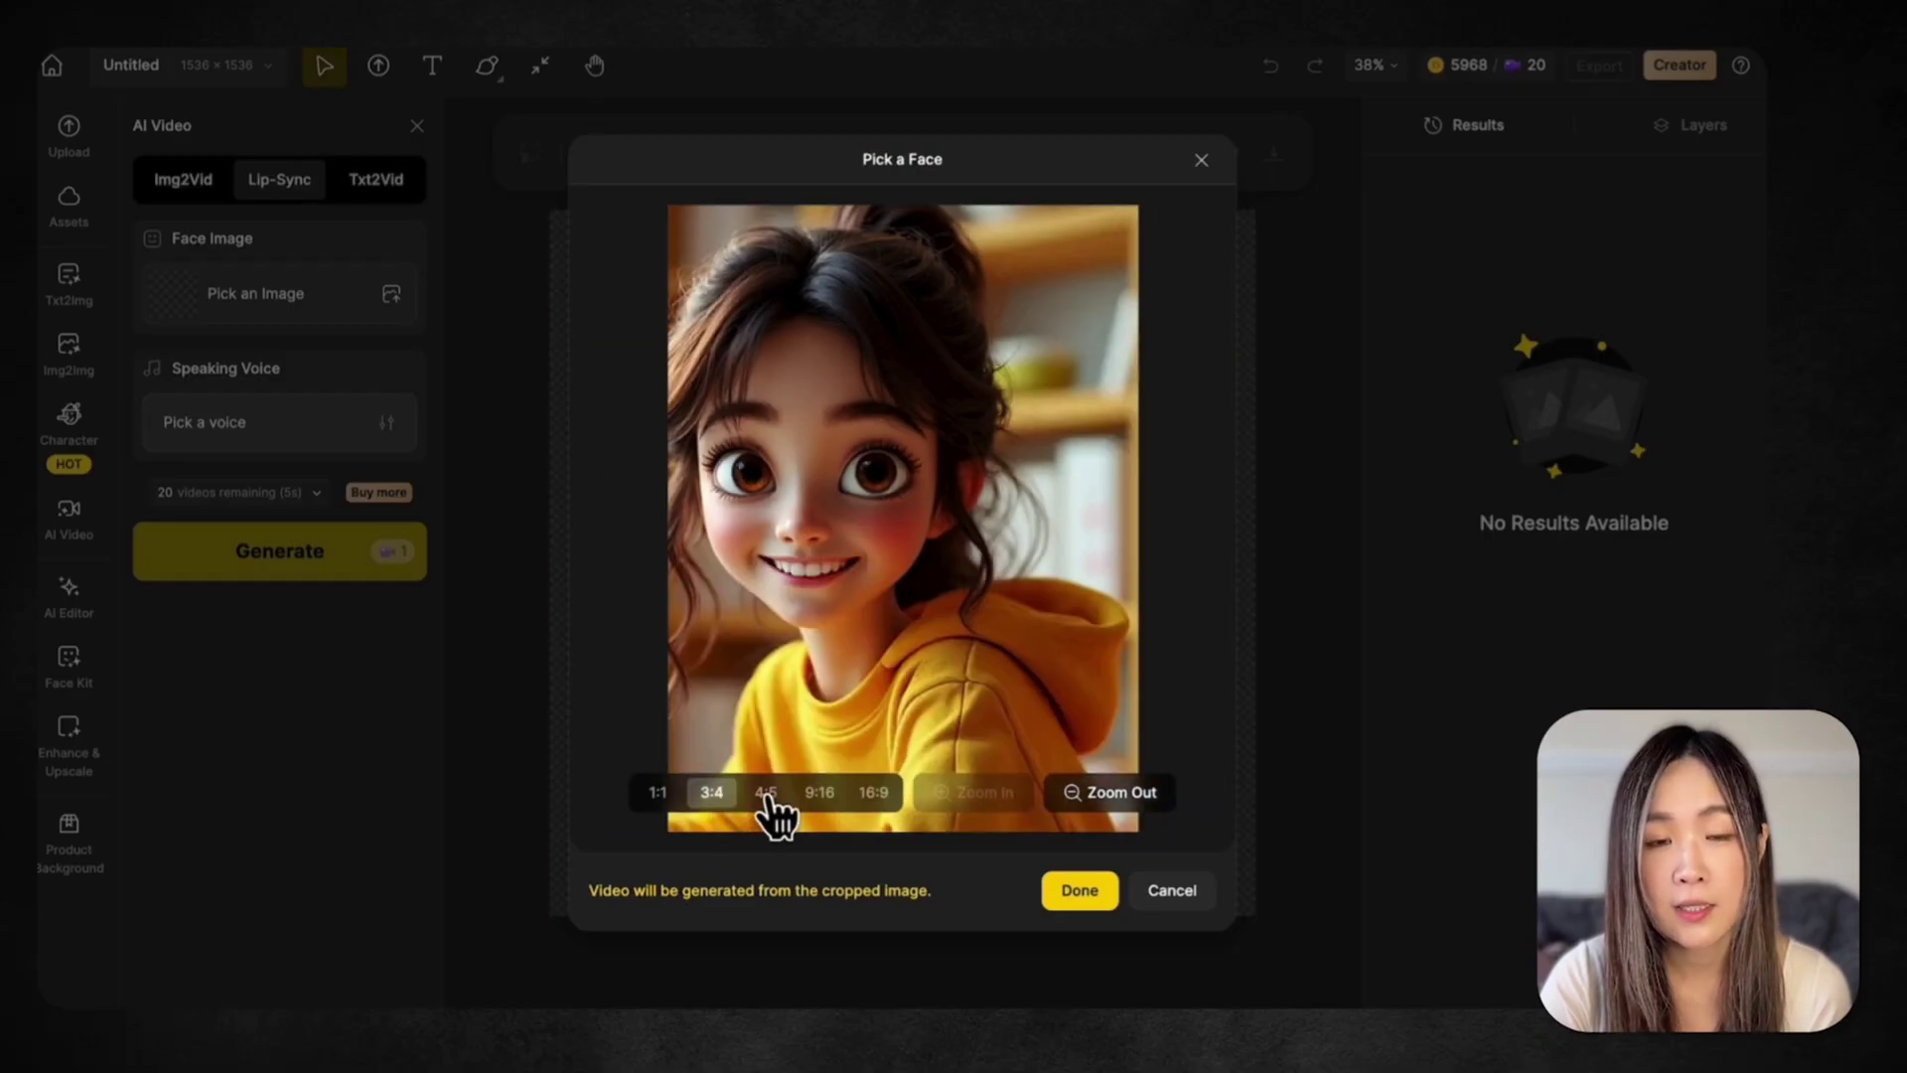
{"action": "left_click", "coordinate": [766, 795]}
{"action": "left_click", "coordinate": [819, 795]}
{"action": "left_click", "coordinate": [872, 795]}
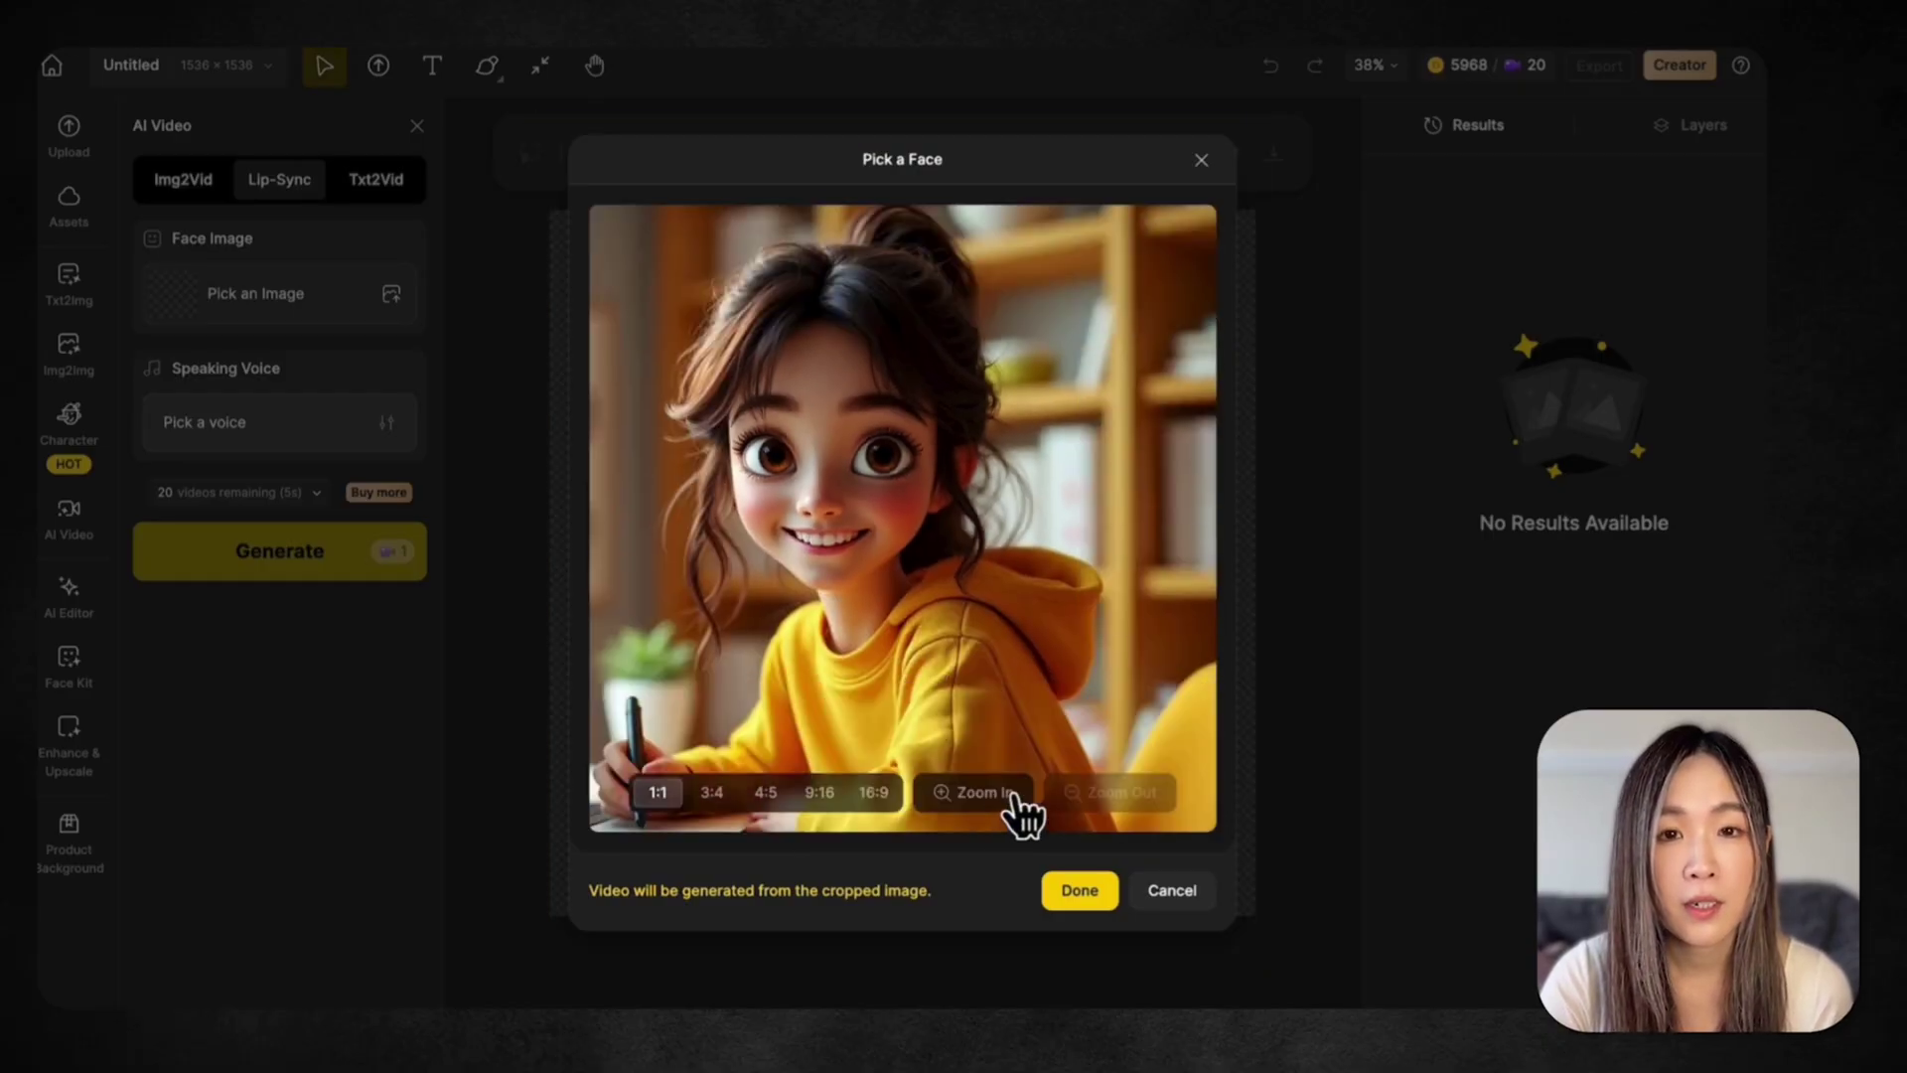
{"action": "left_click", "coordinate": [978, 795]}
{"action": "left_click", "coordinate": [1117, 794]}
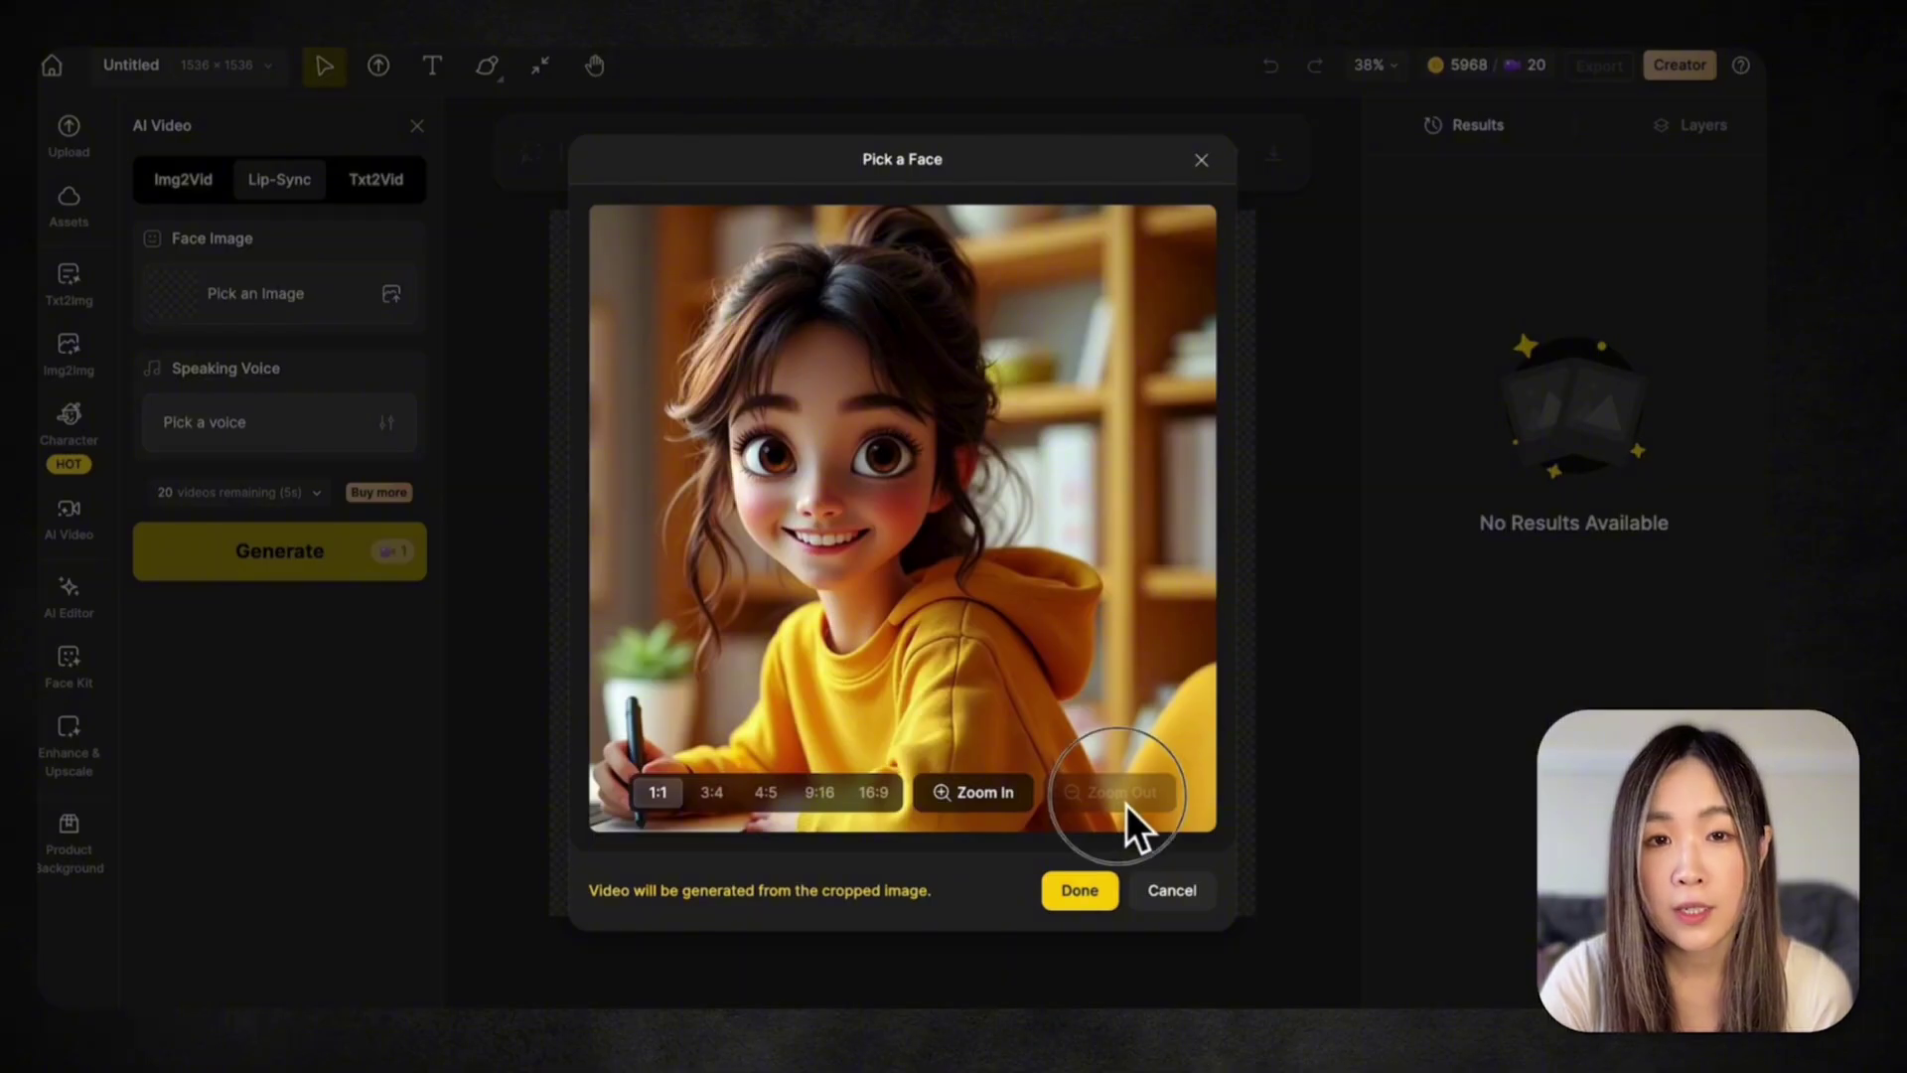
{"action": "left_click_drag", "start_coordinate": [988, 646], "coordinate": [1142, 647]}
{"action": "left_click", "coordinate": [1090, 896]}
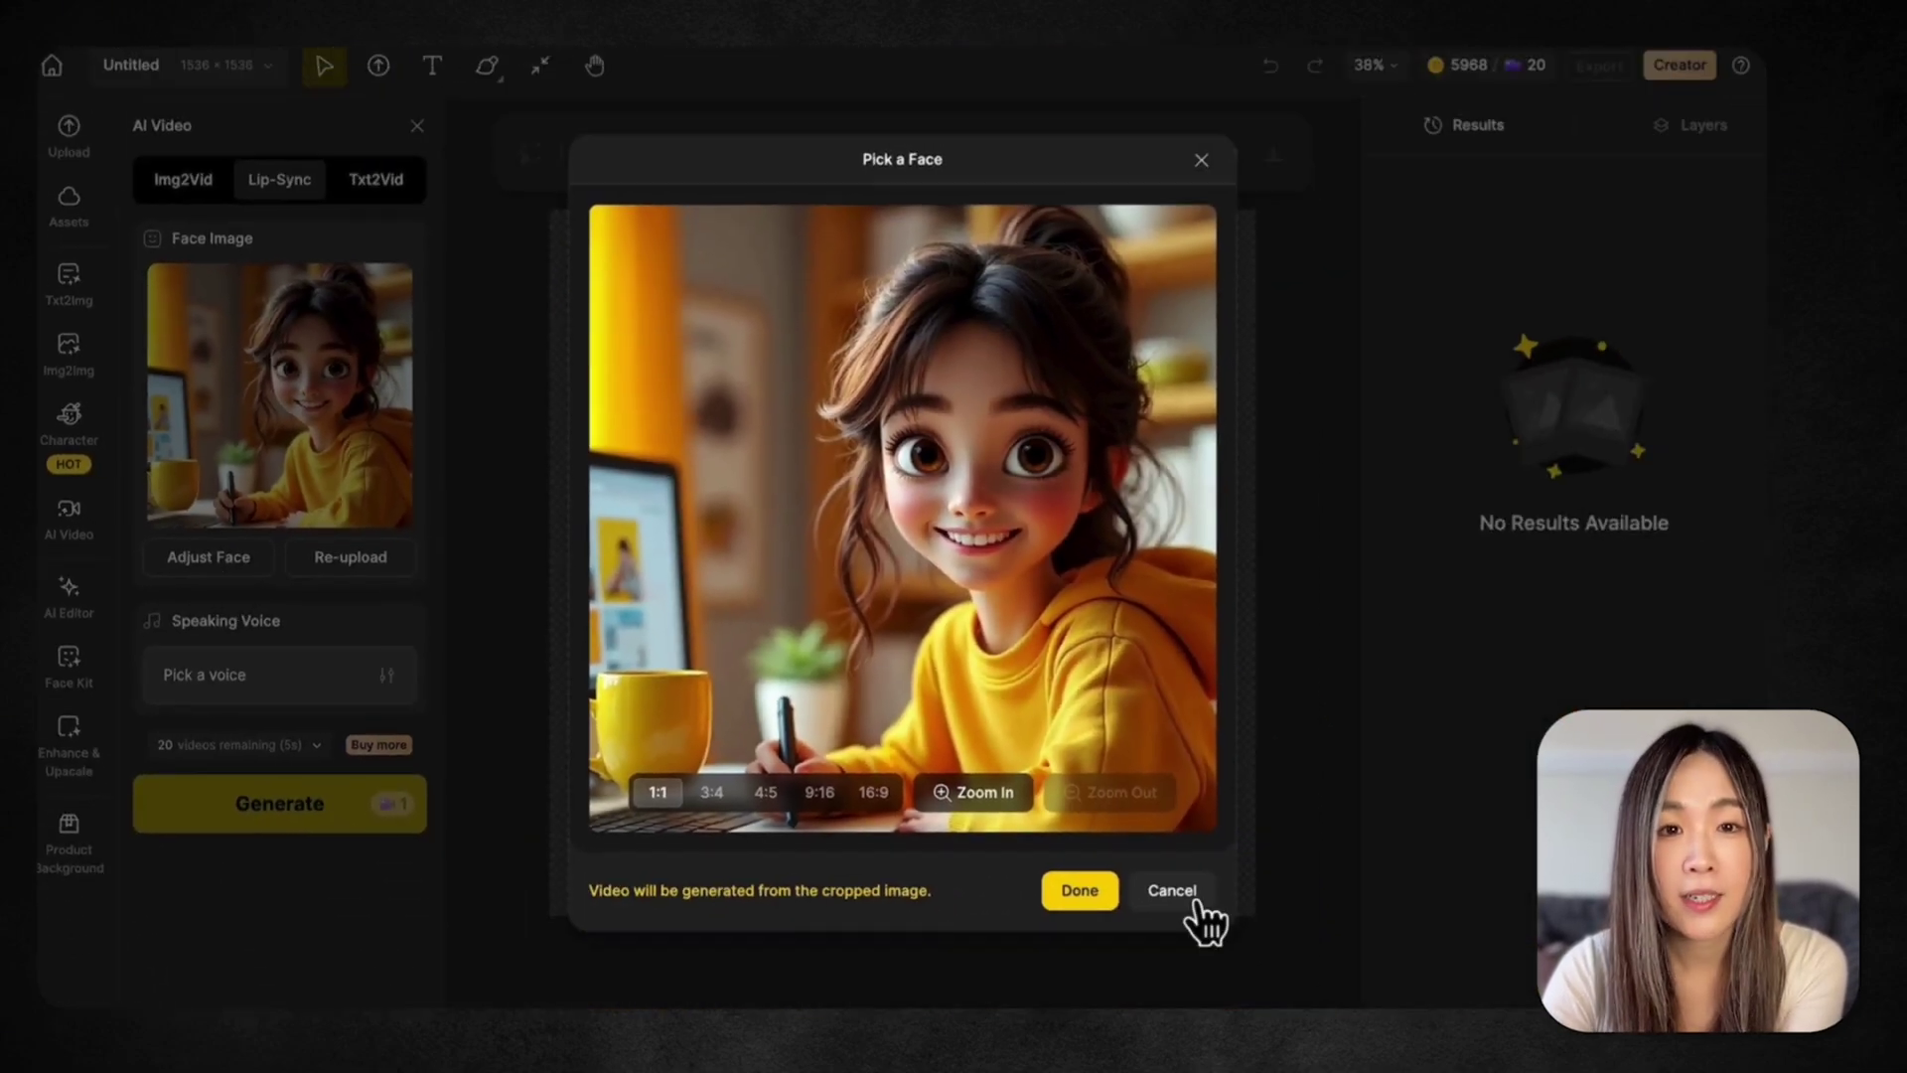
{"action": "left_click", "coordinate": [1195, 902]}
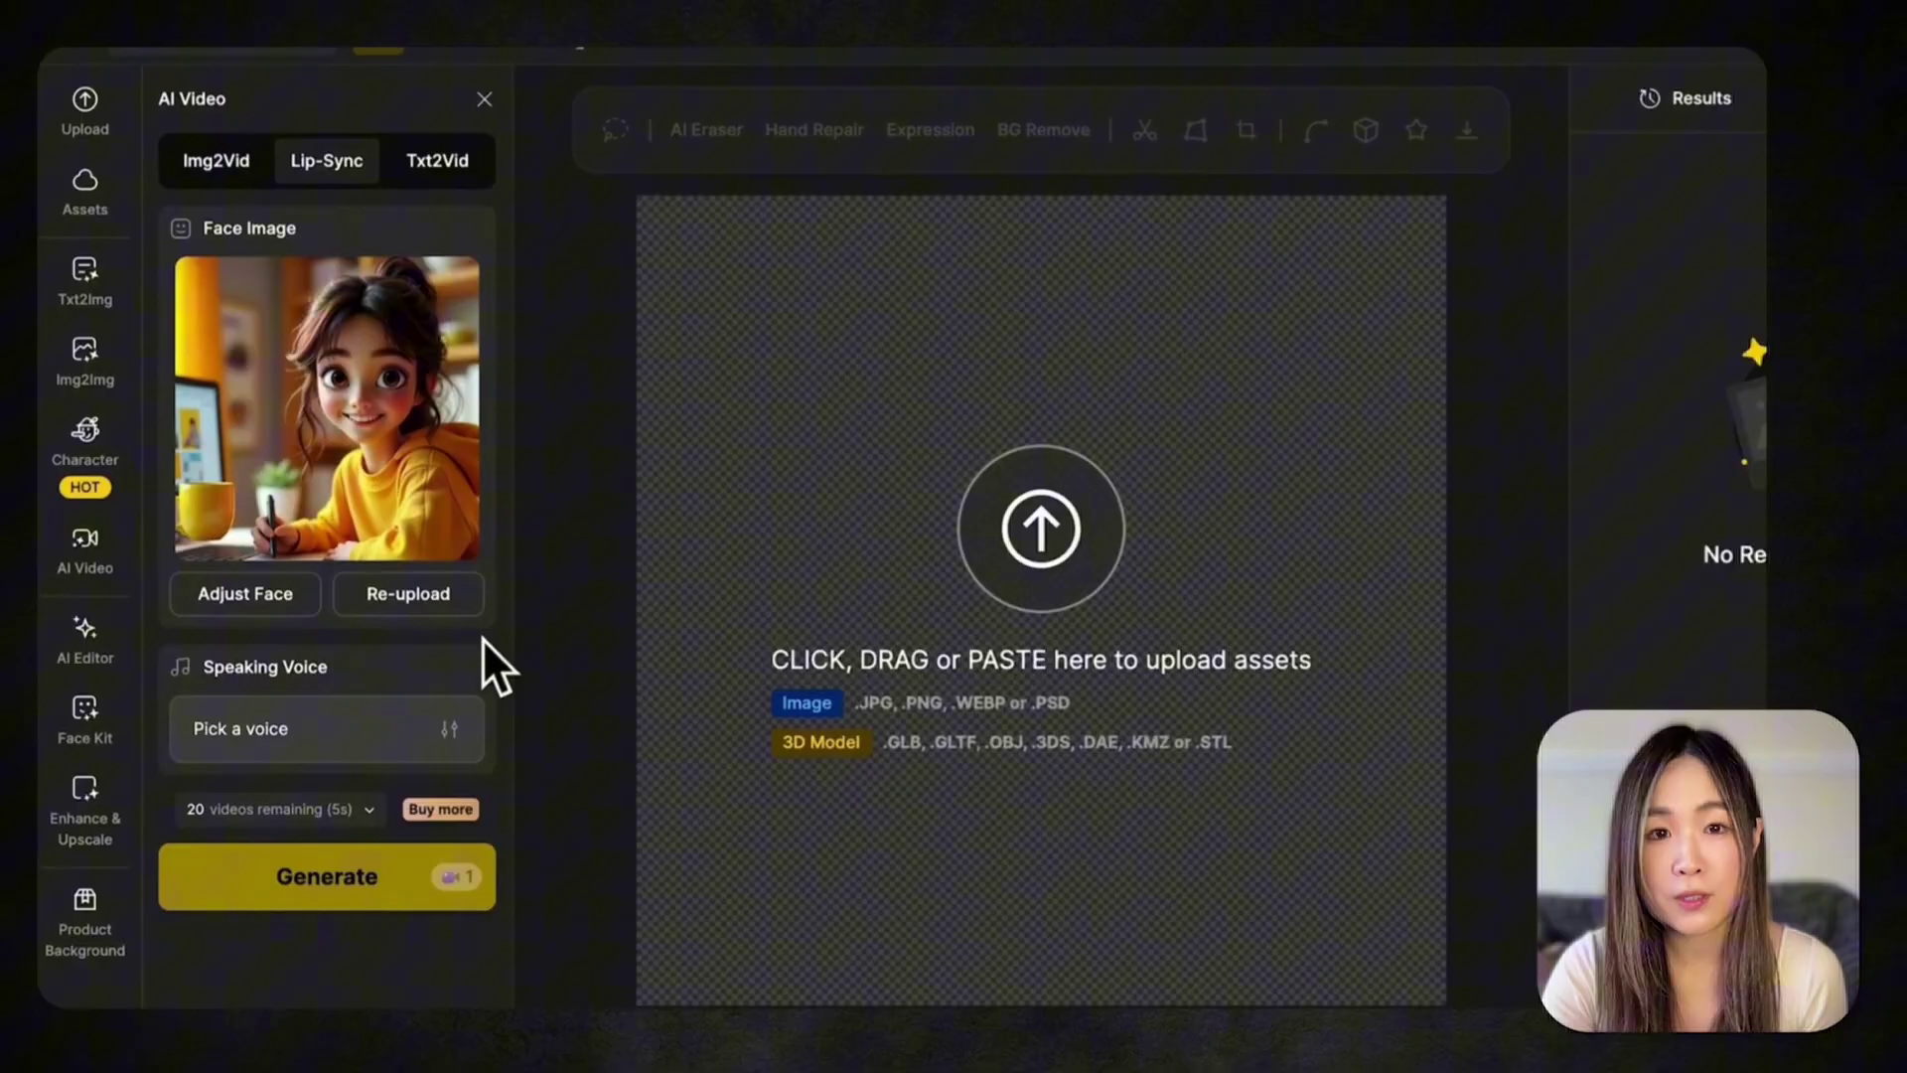
{"action": "left_click", "coordinate": [426, 604]}
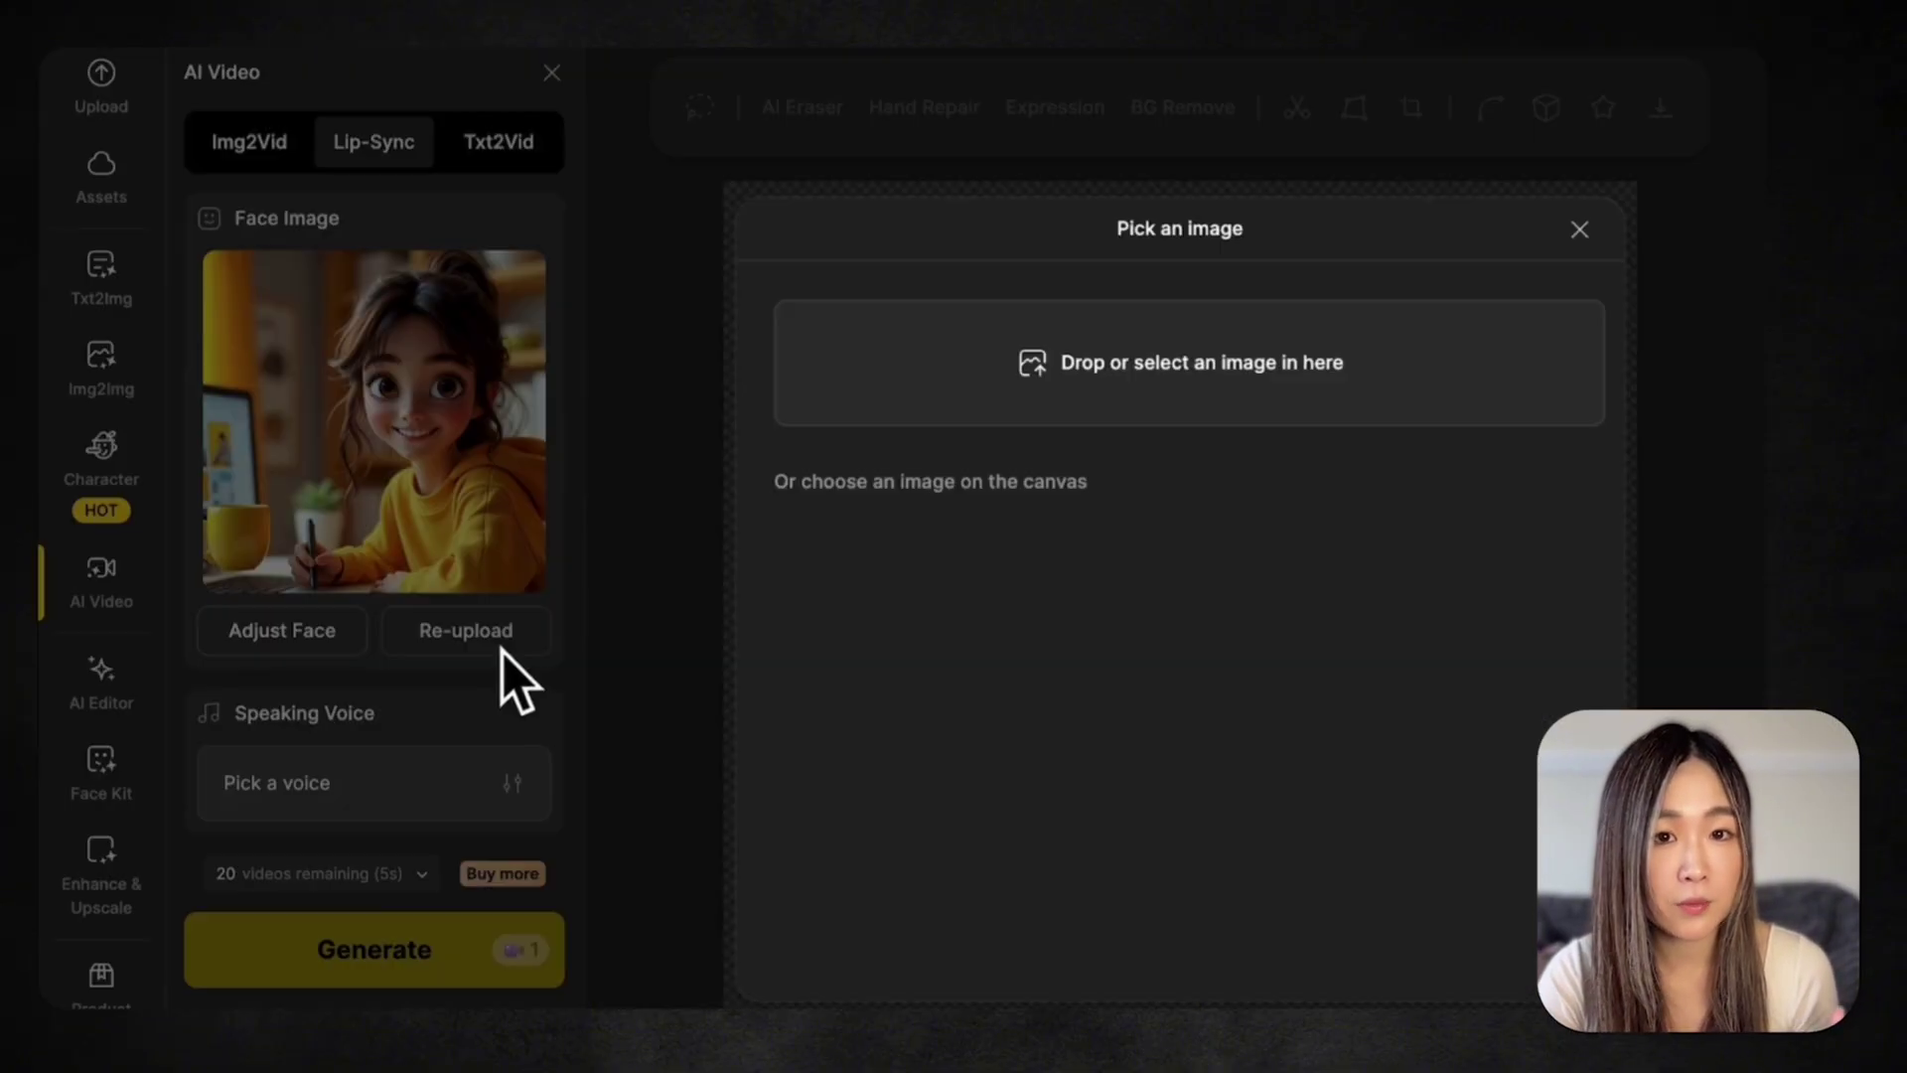
{"action": "left_click", "coordinate": [1277, 391]}
{"action": "double_click", "coordinate": [1068, 869]}
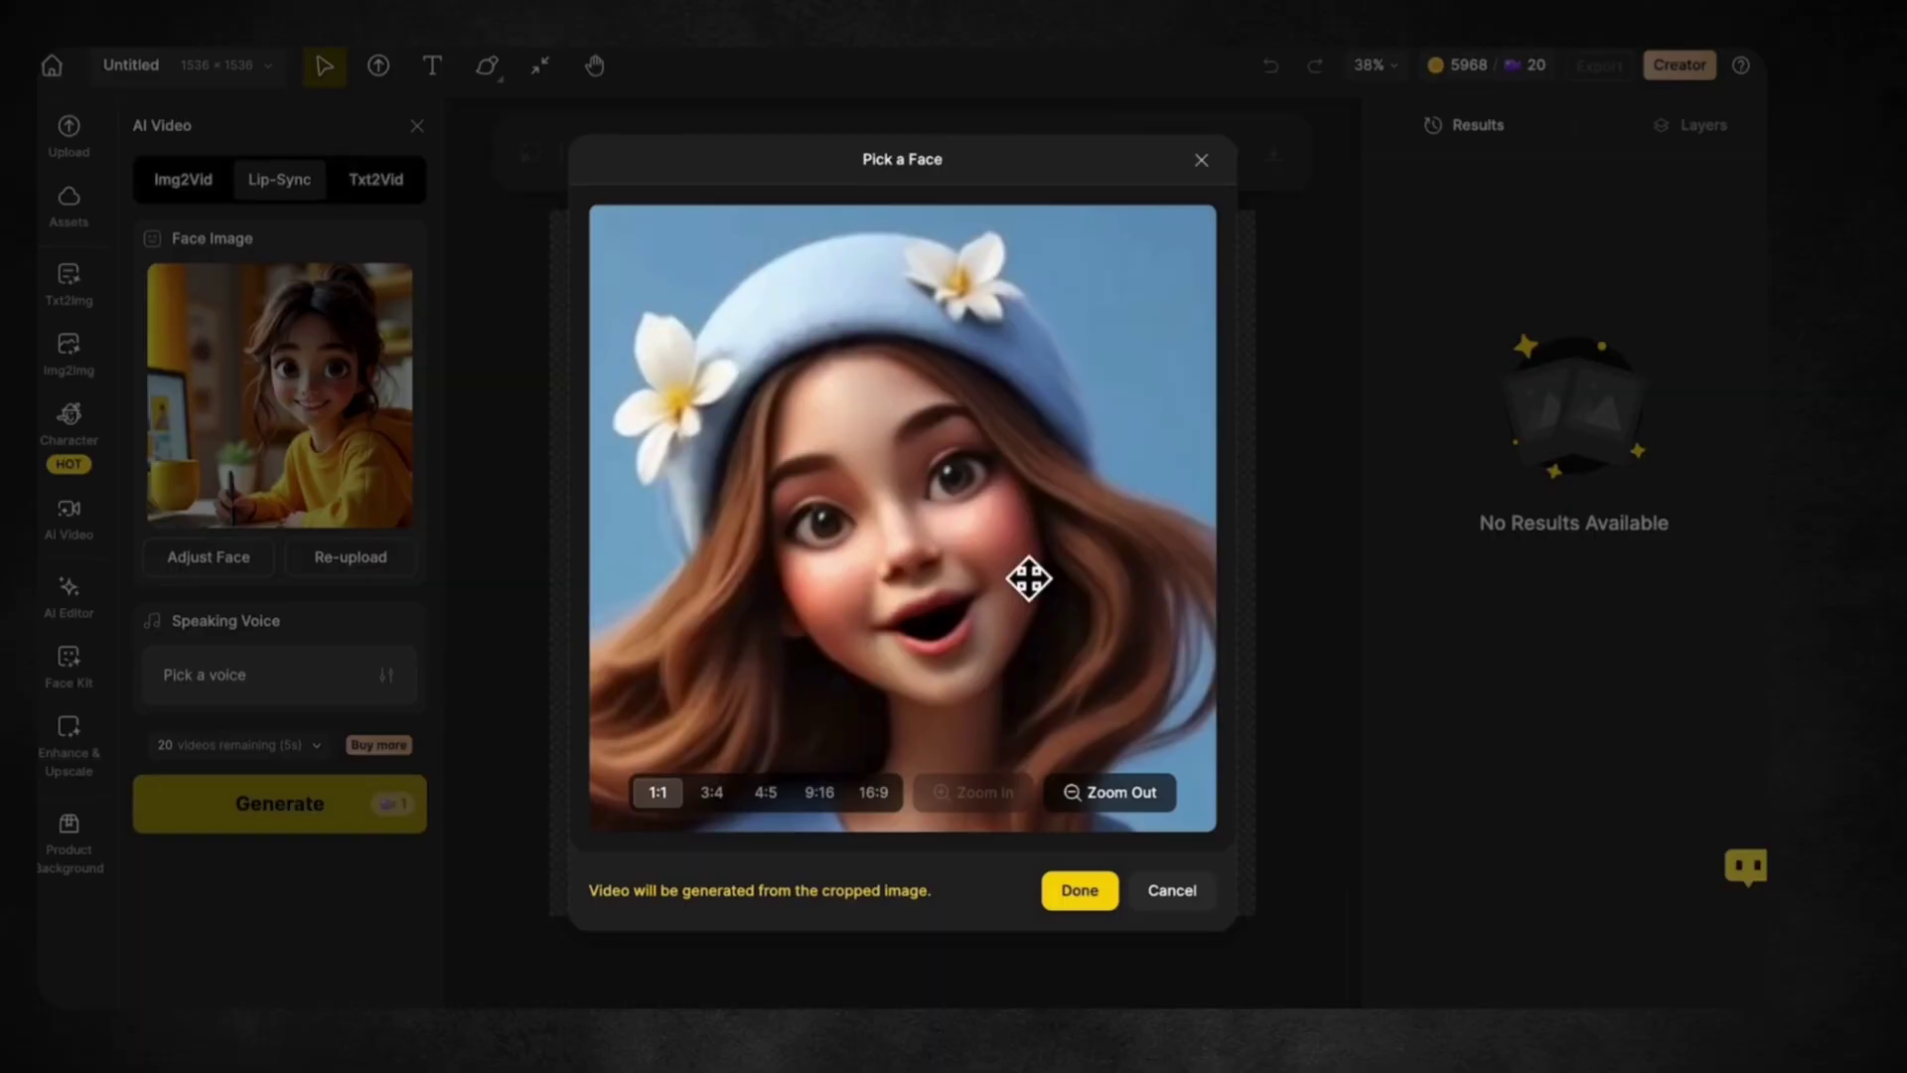
{"action": "left_click", "coordinate": [1172, 890]}
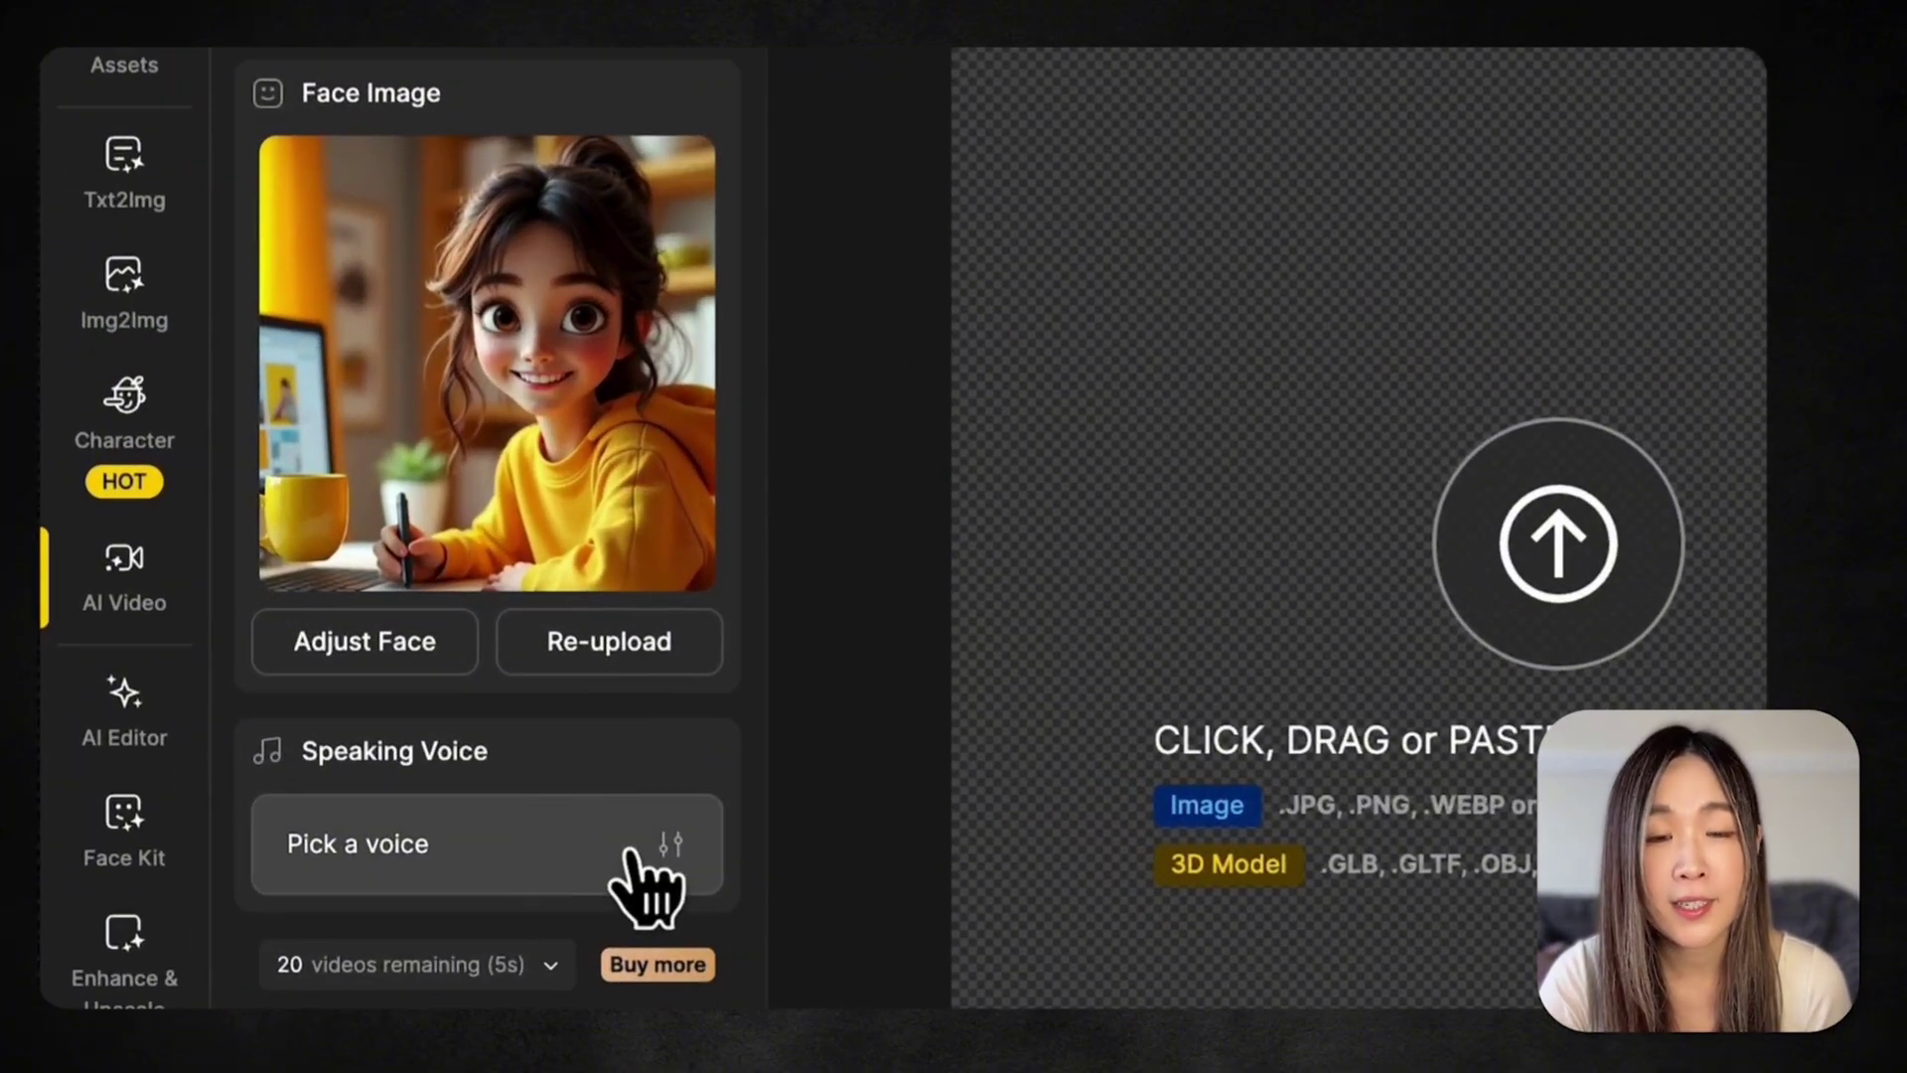
Open the speaking voice options, check Upload Audio, then return to text-to-speech dialogue
{"action": "left_click", "coordinate": [656, 874]}
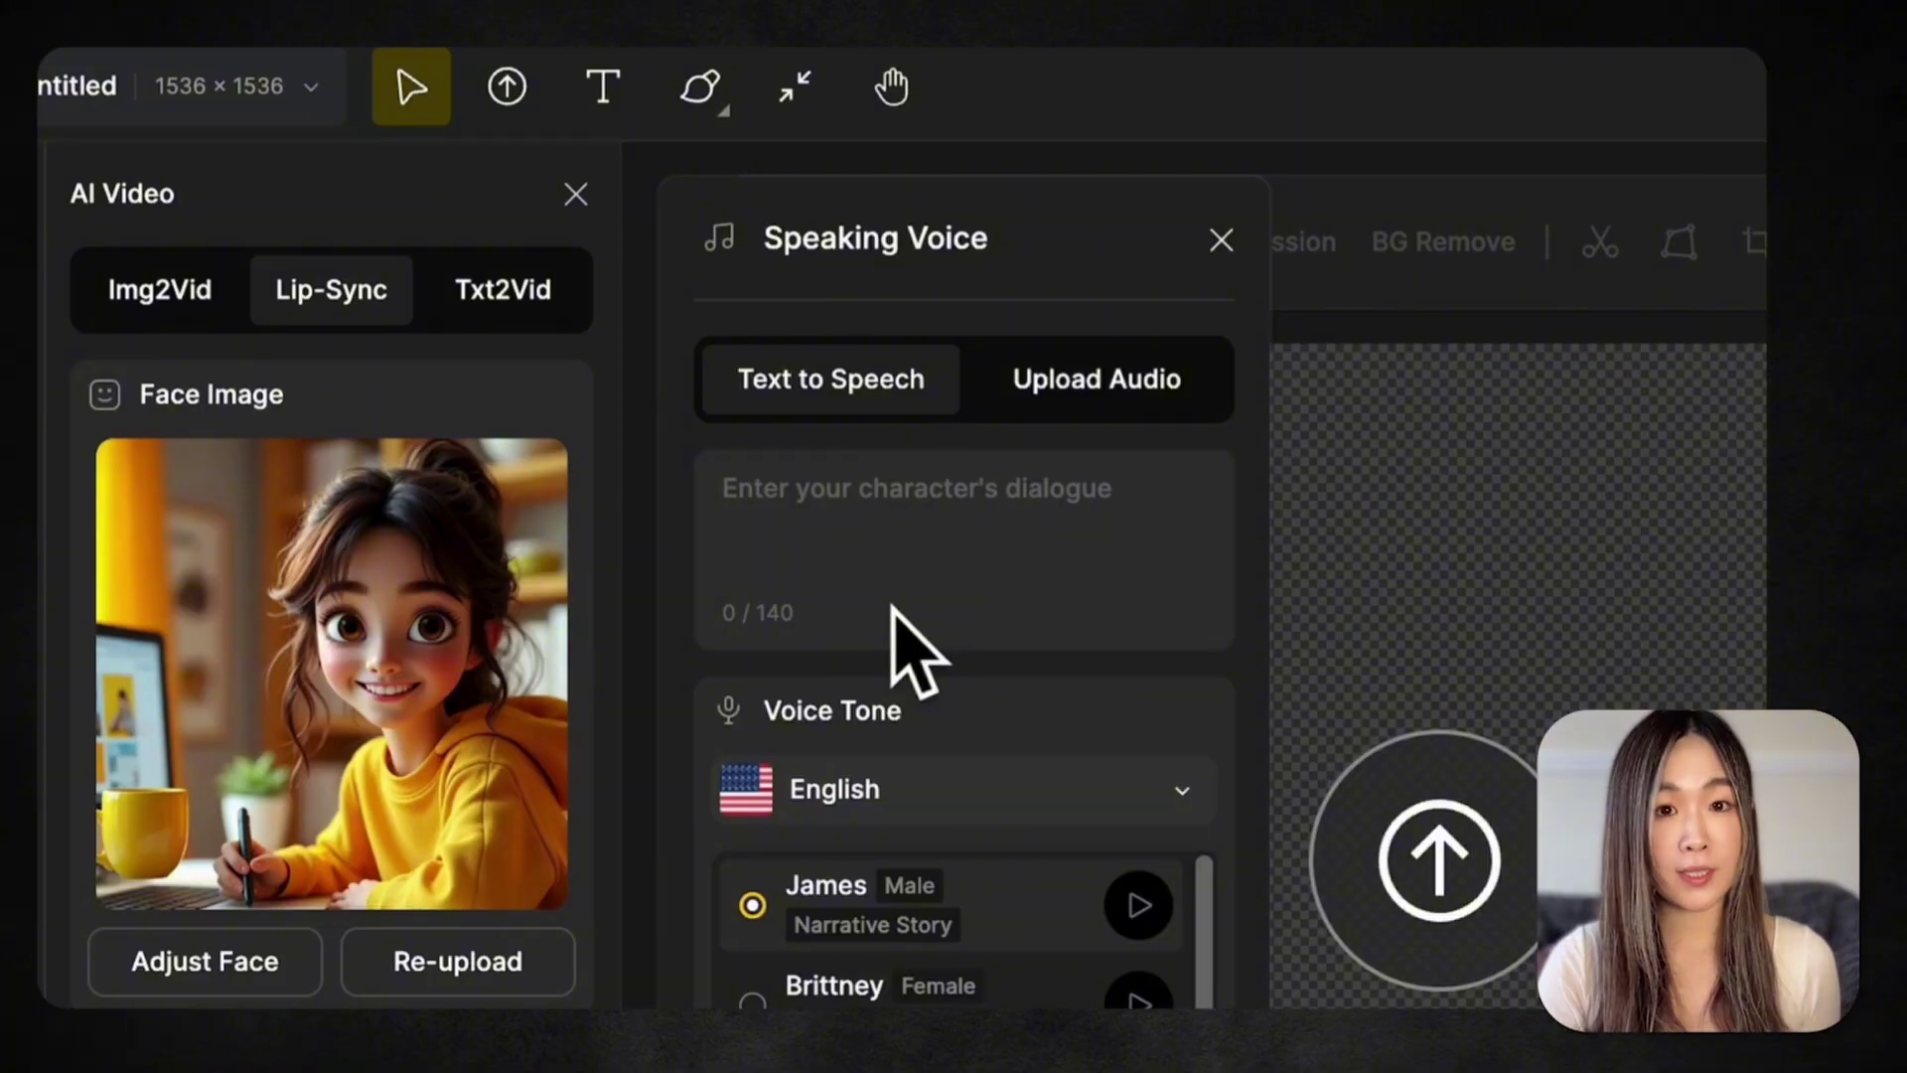
{"action": "left_click", "coordinate": [1142, 417]}
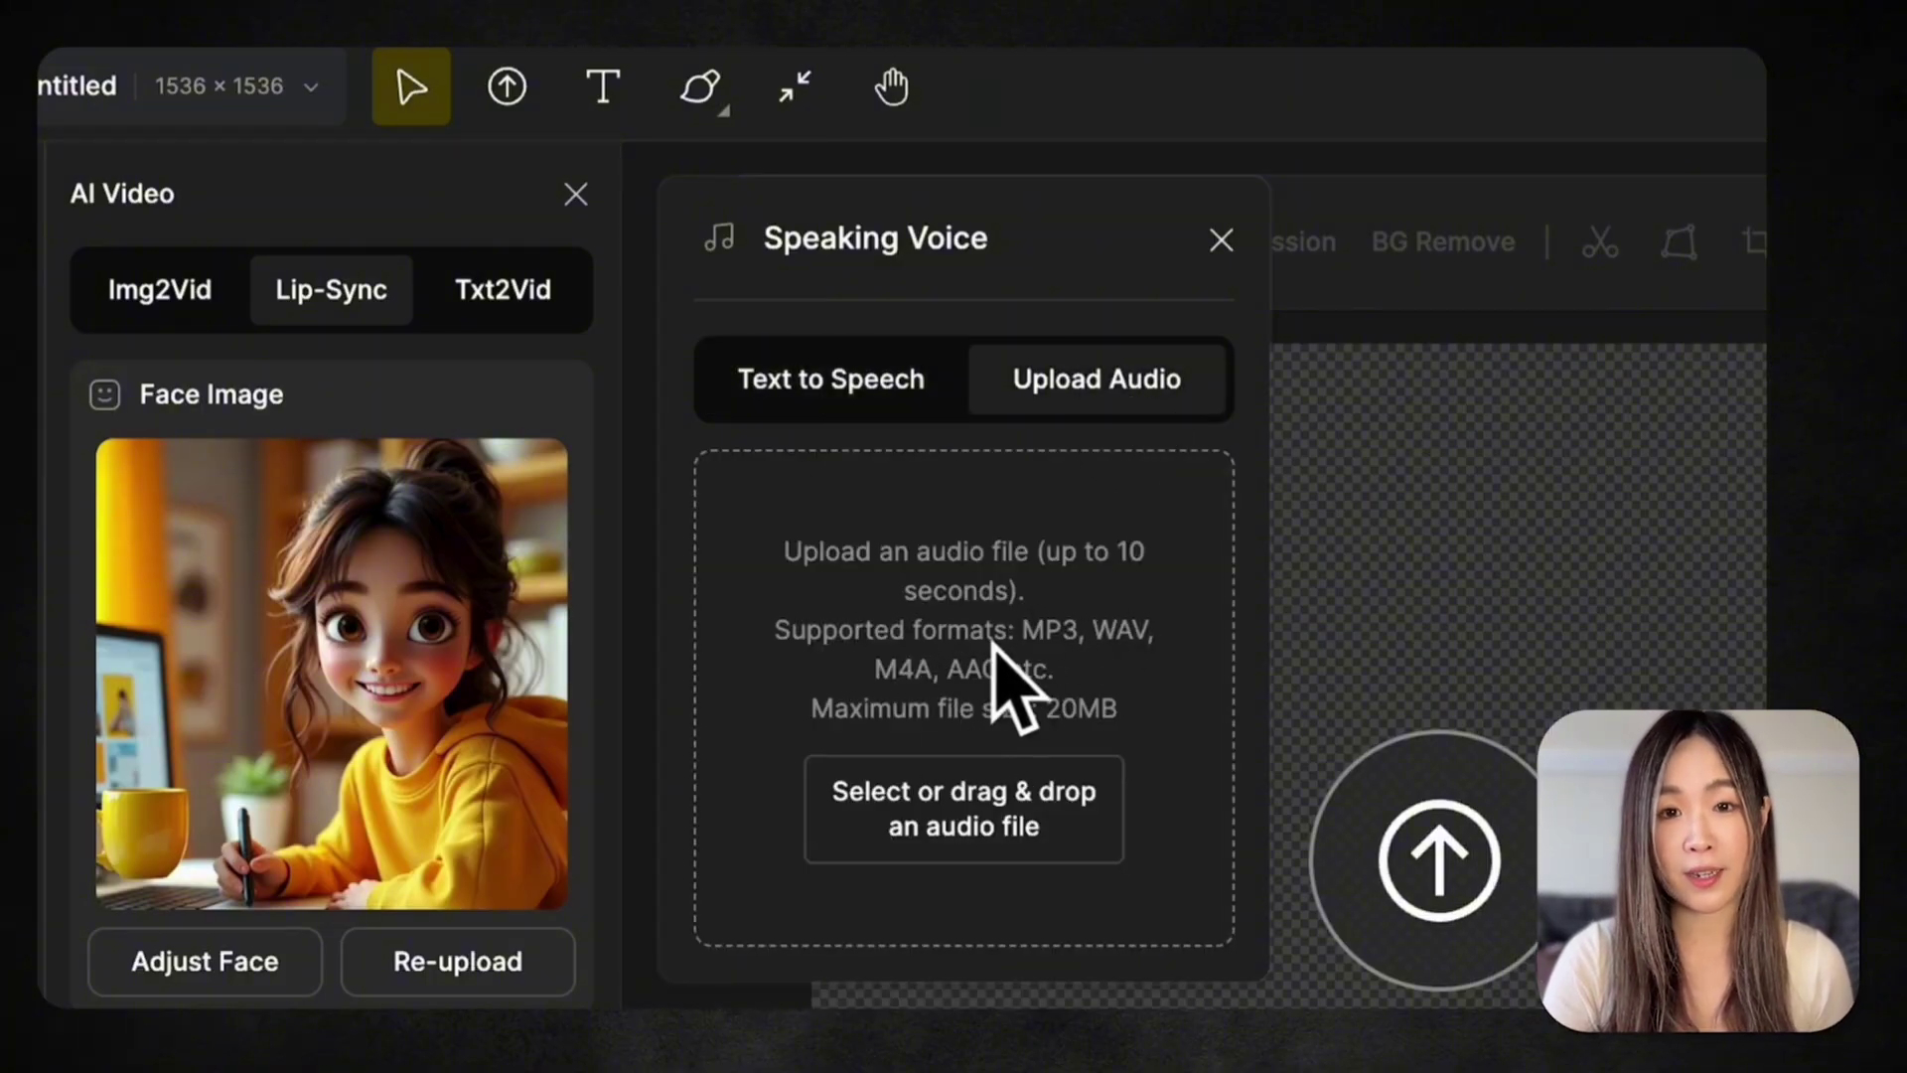
{"action": "left_click", "coordinate": [882, 396]}
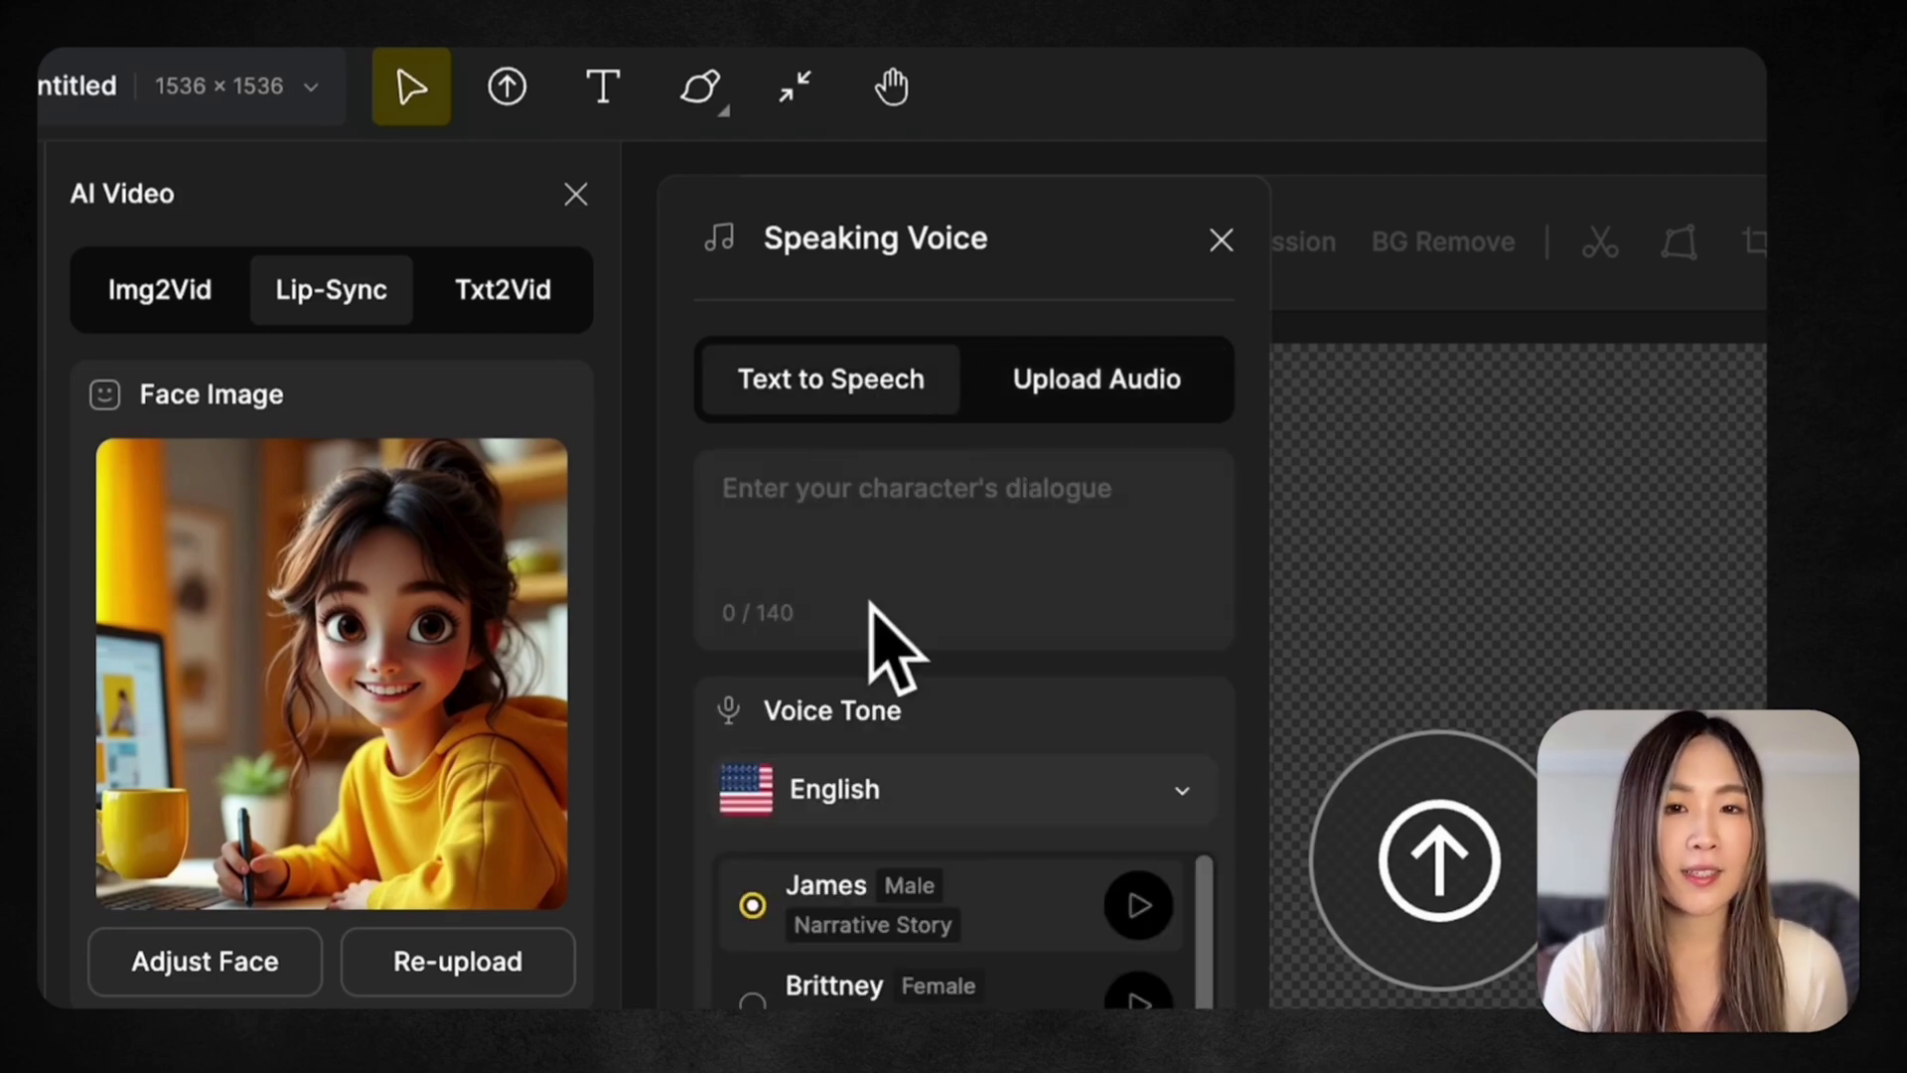
{"action": "left_click", "coordinate": [881, 553]}
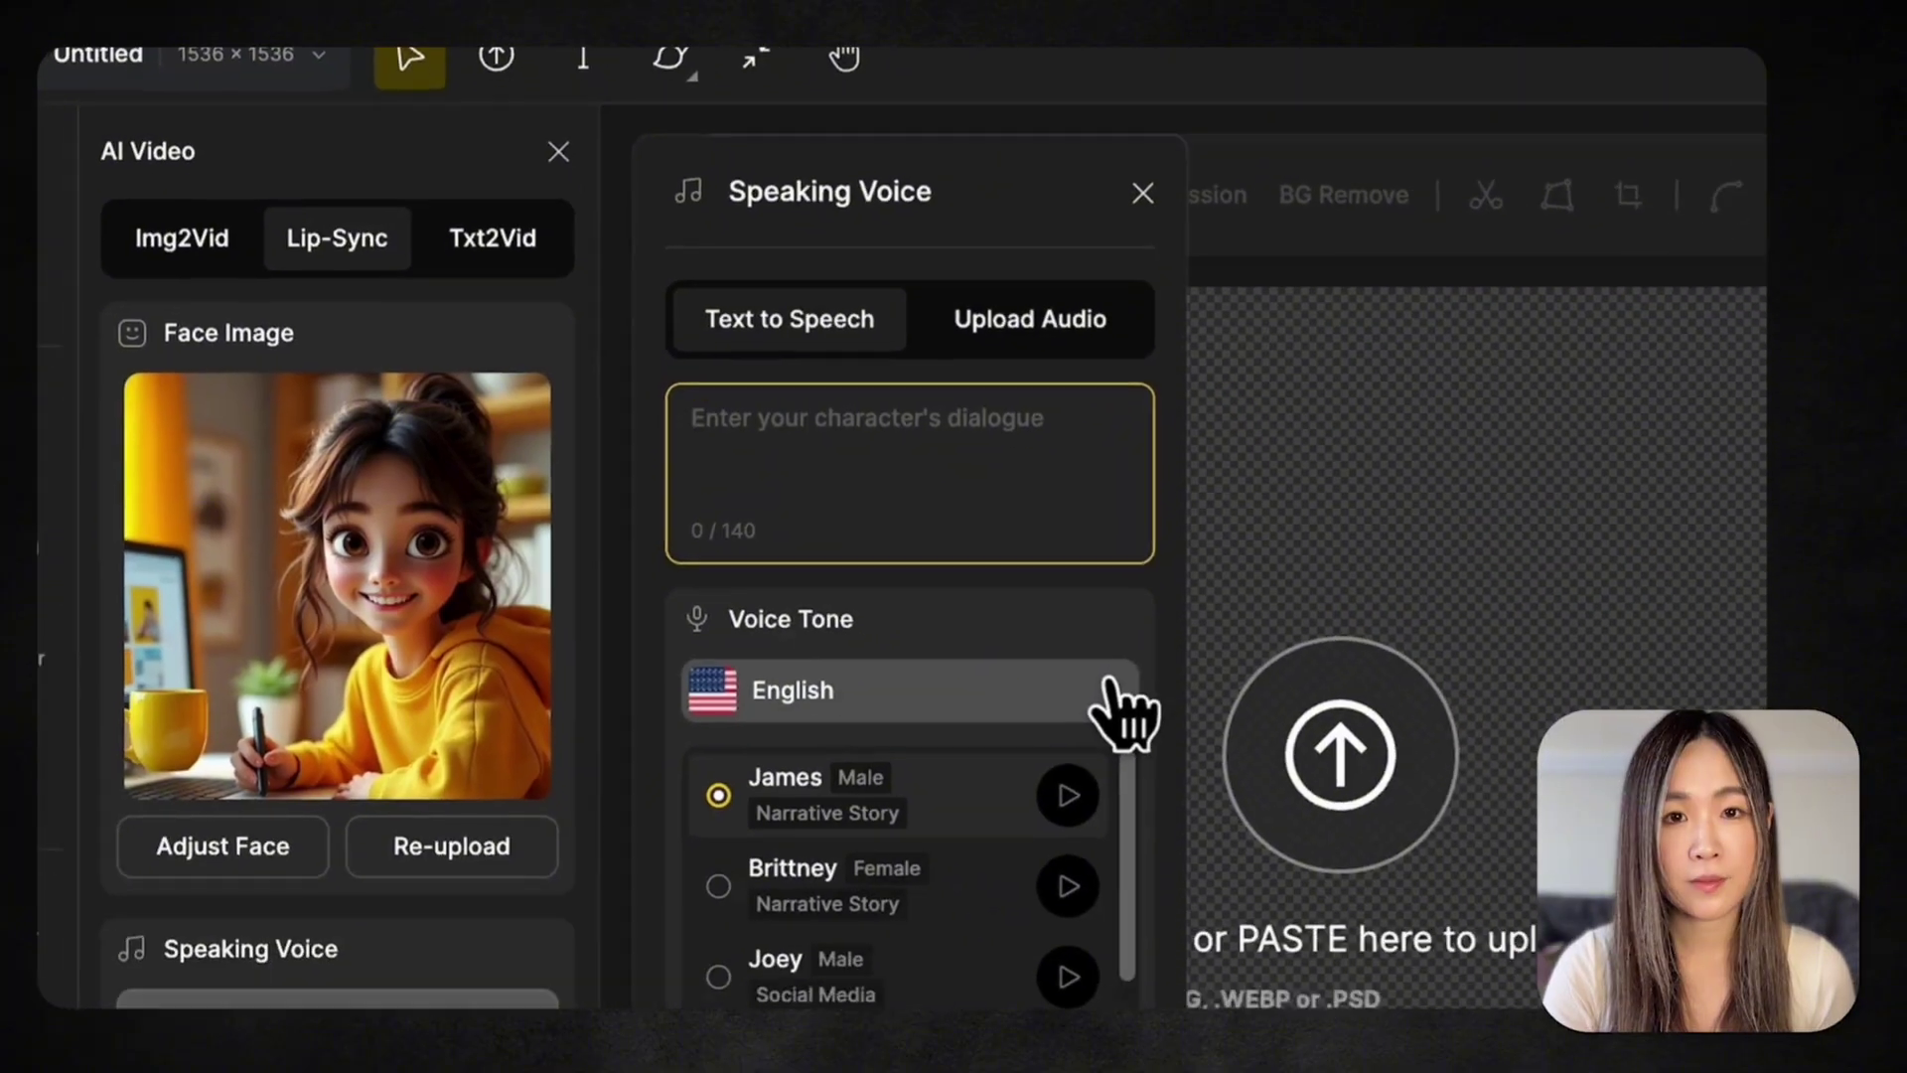
Browse voice languages, preview Arabella and Brittney, and select the female Hope voice
{"action": "left_click", "coordinate": [1182, 795]}
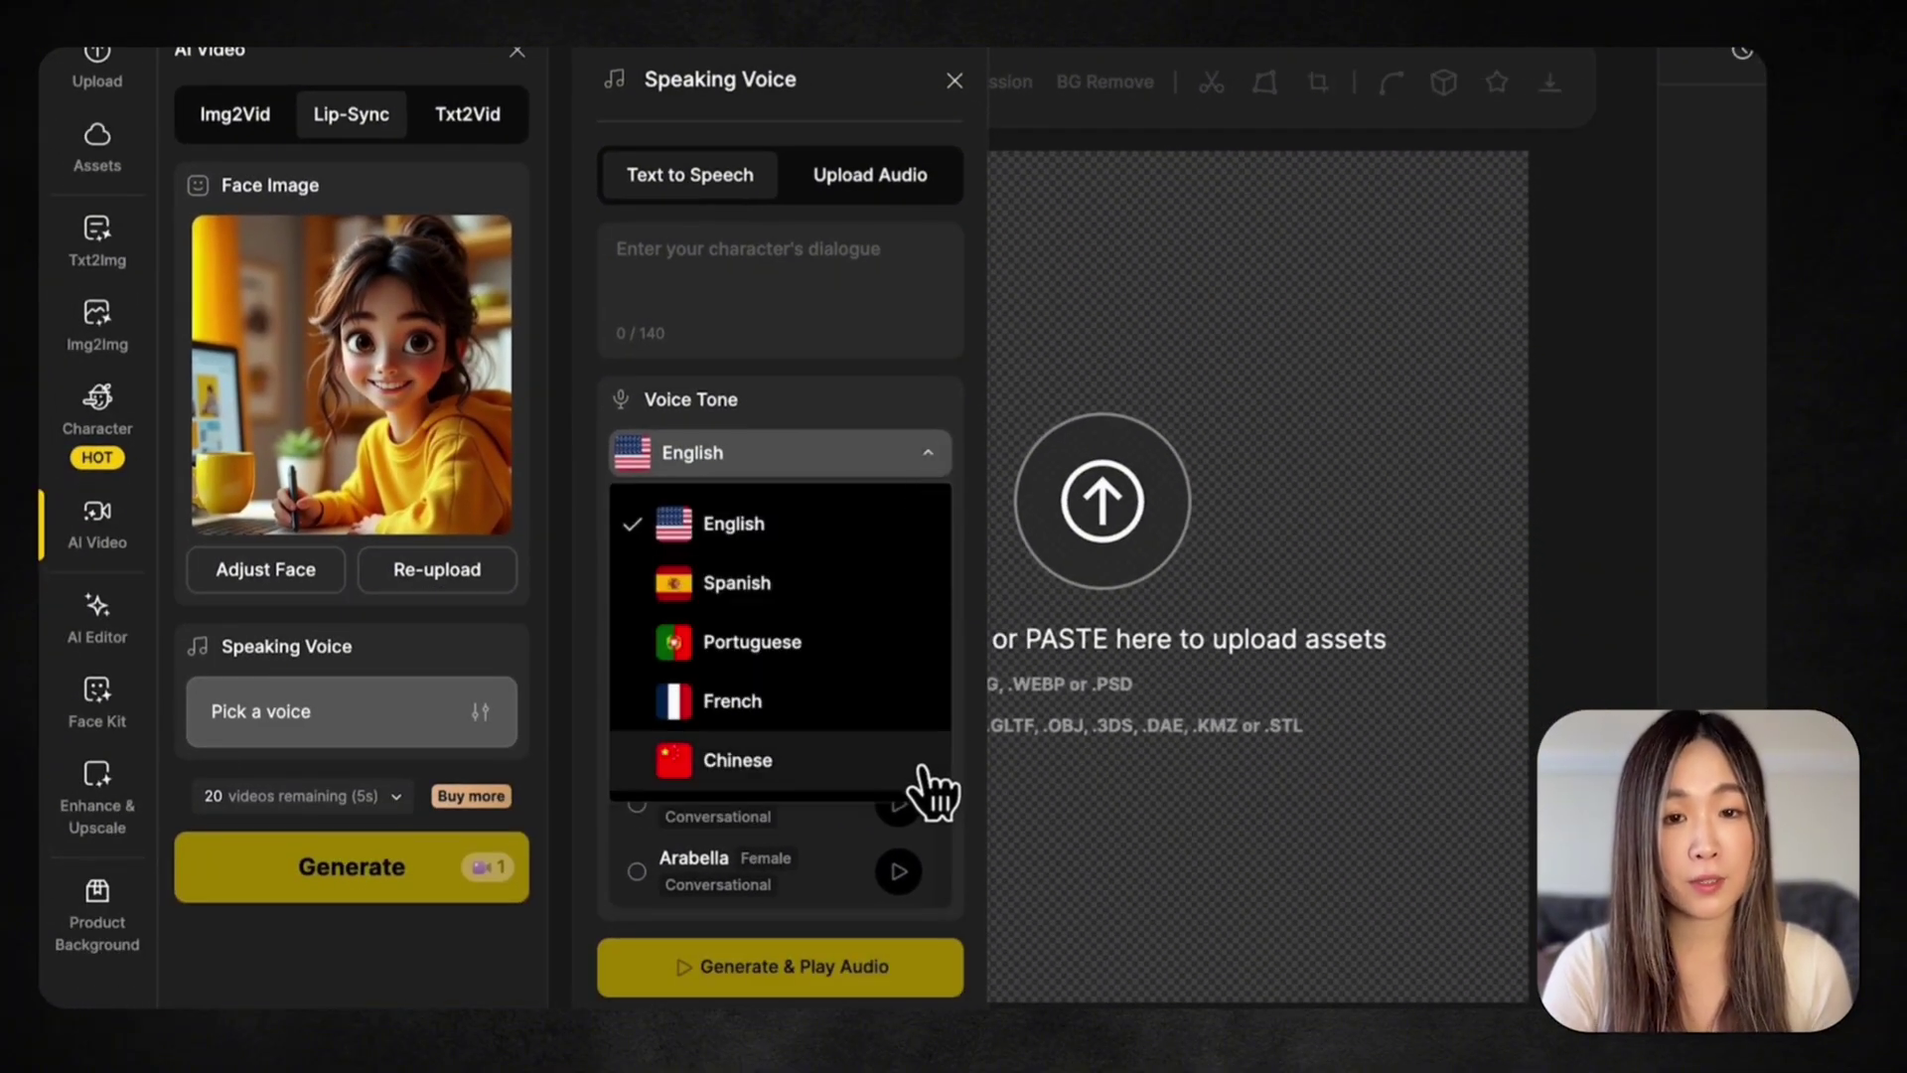
{"action": "left_click", "coordinate": [916, 867]}
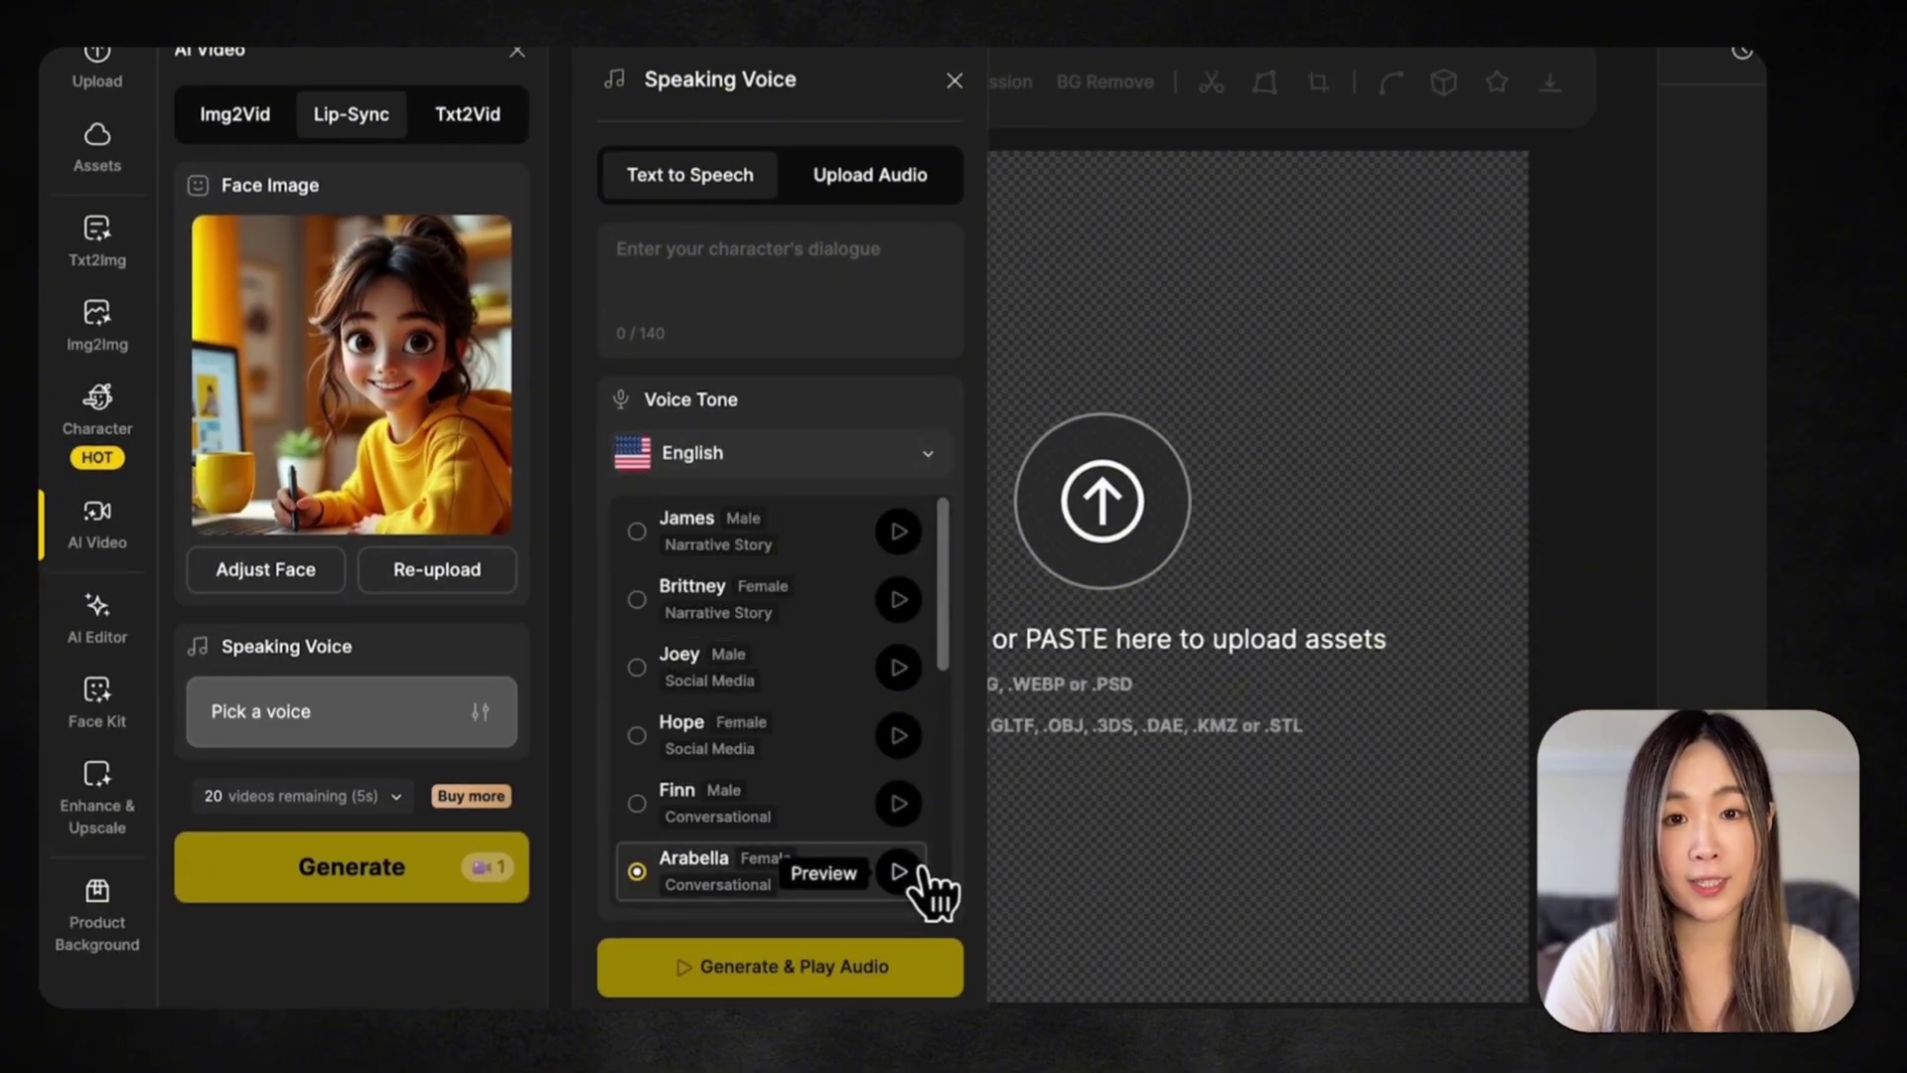
{"action": "left_click", "coordinate": [637, 599]}
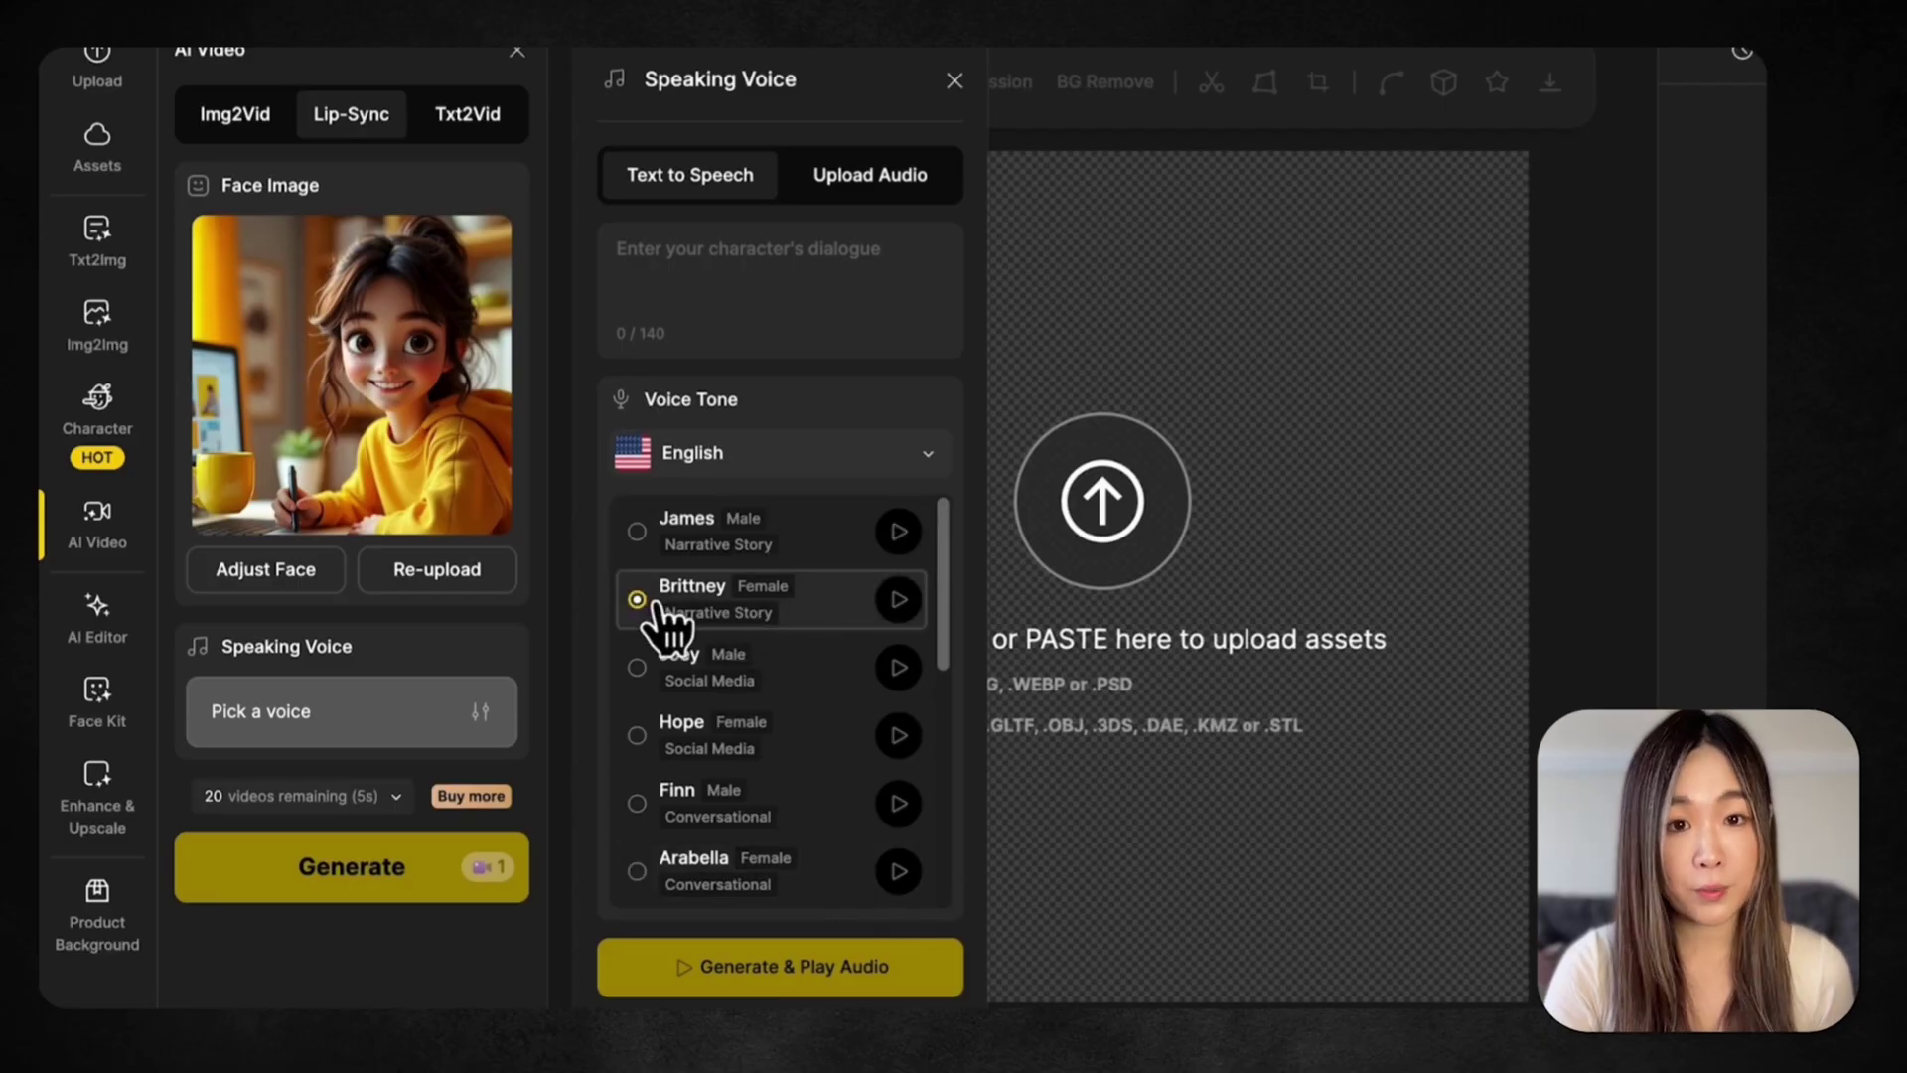
{"action": "left_click", "coordinate": [905, 606]}
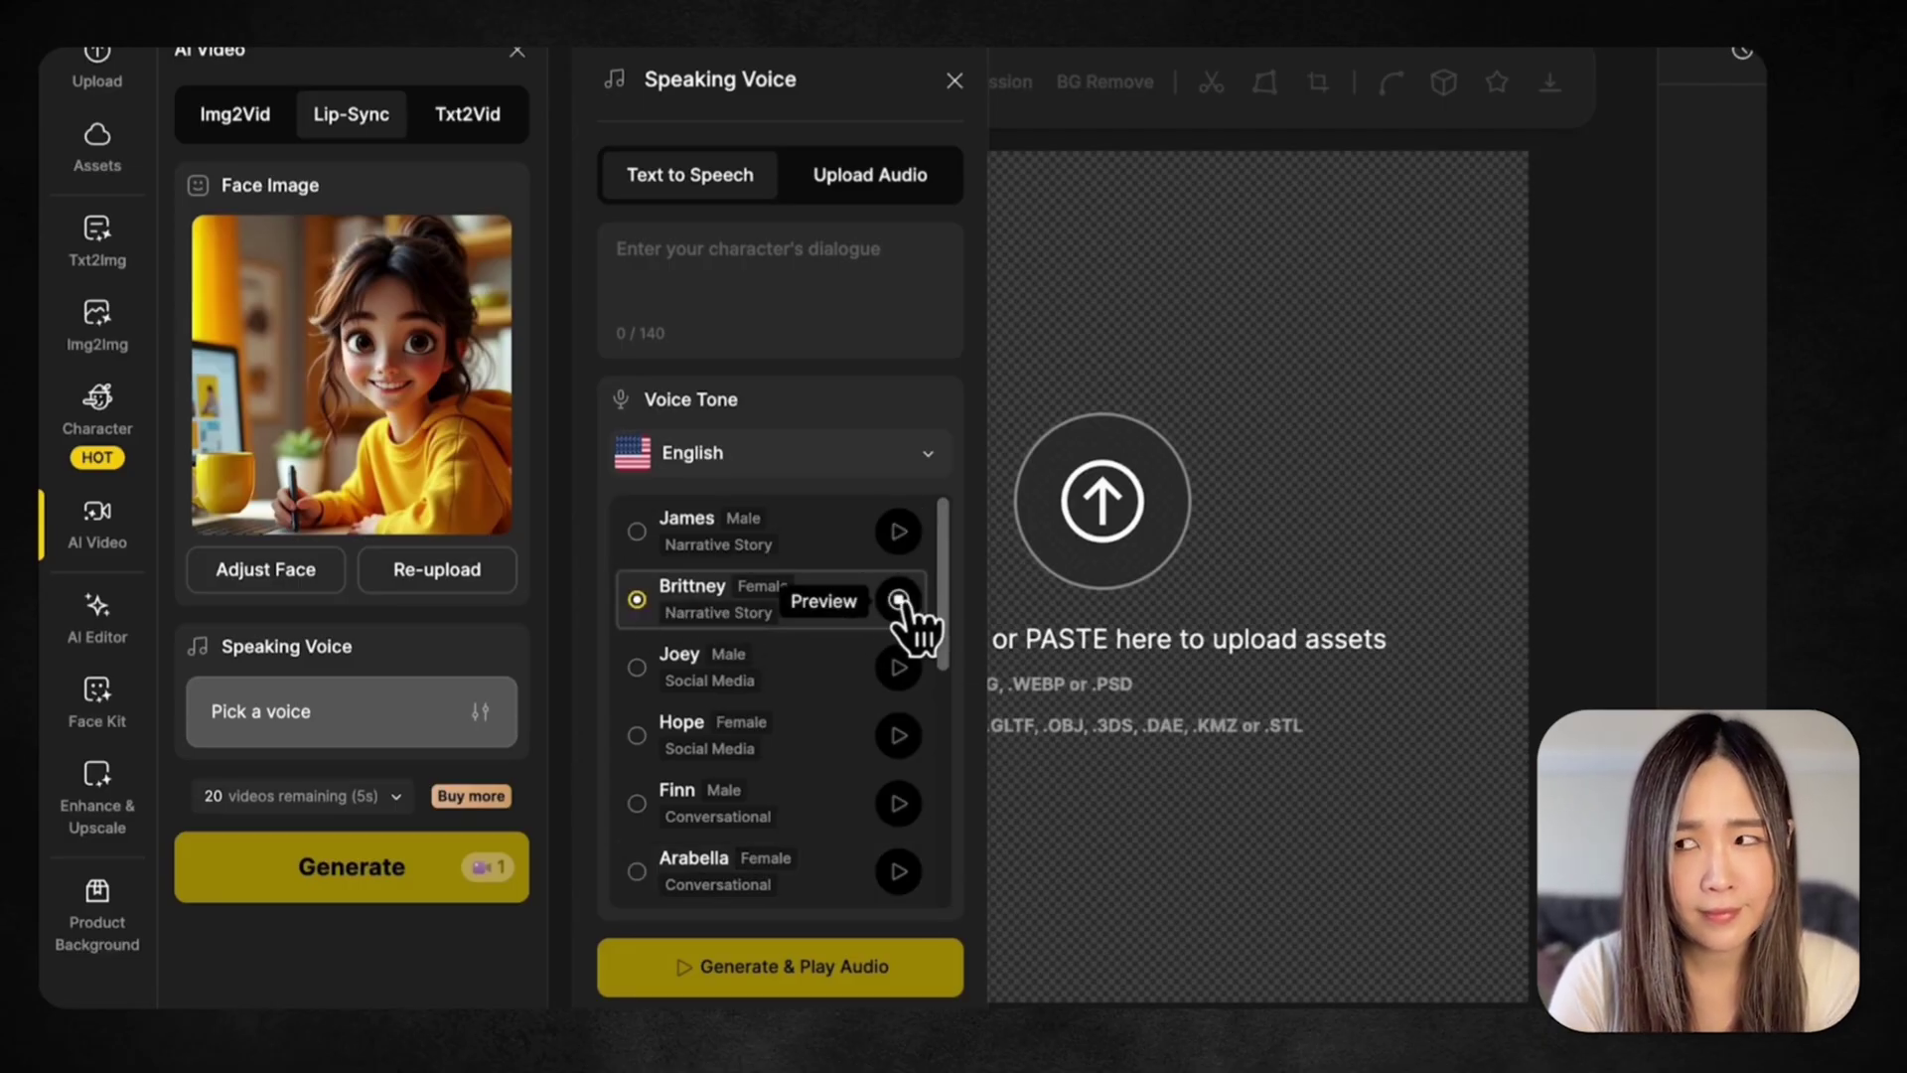
{"action": "left_click", "coordinate": [899, 734]}
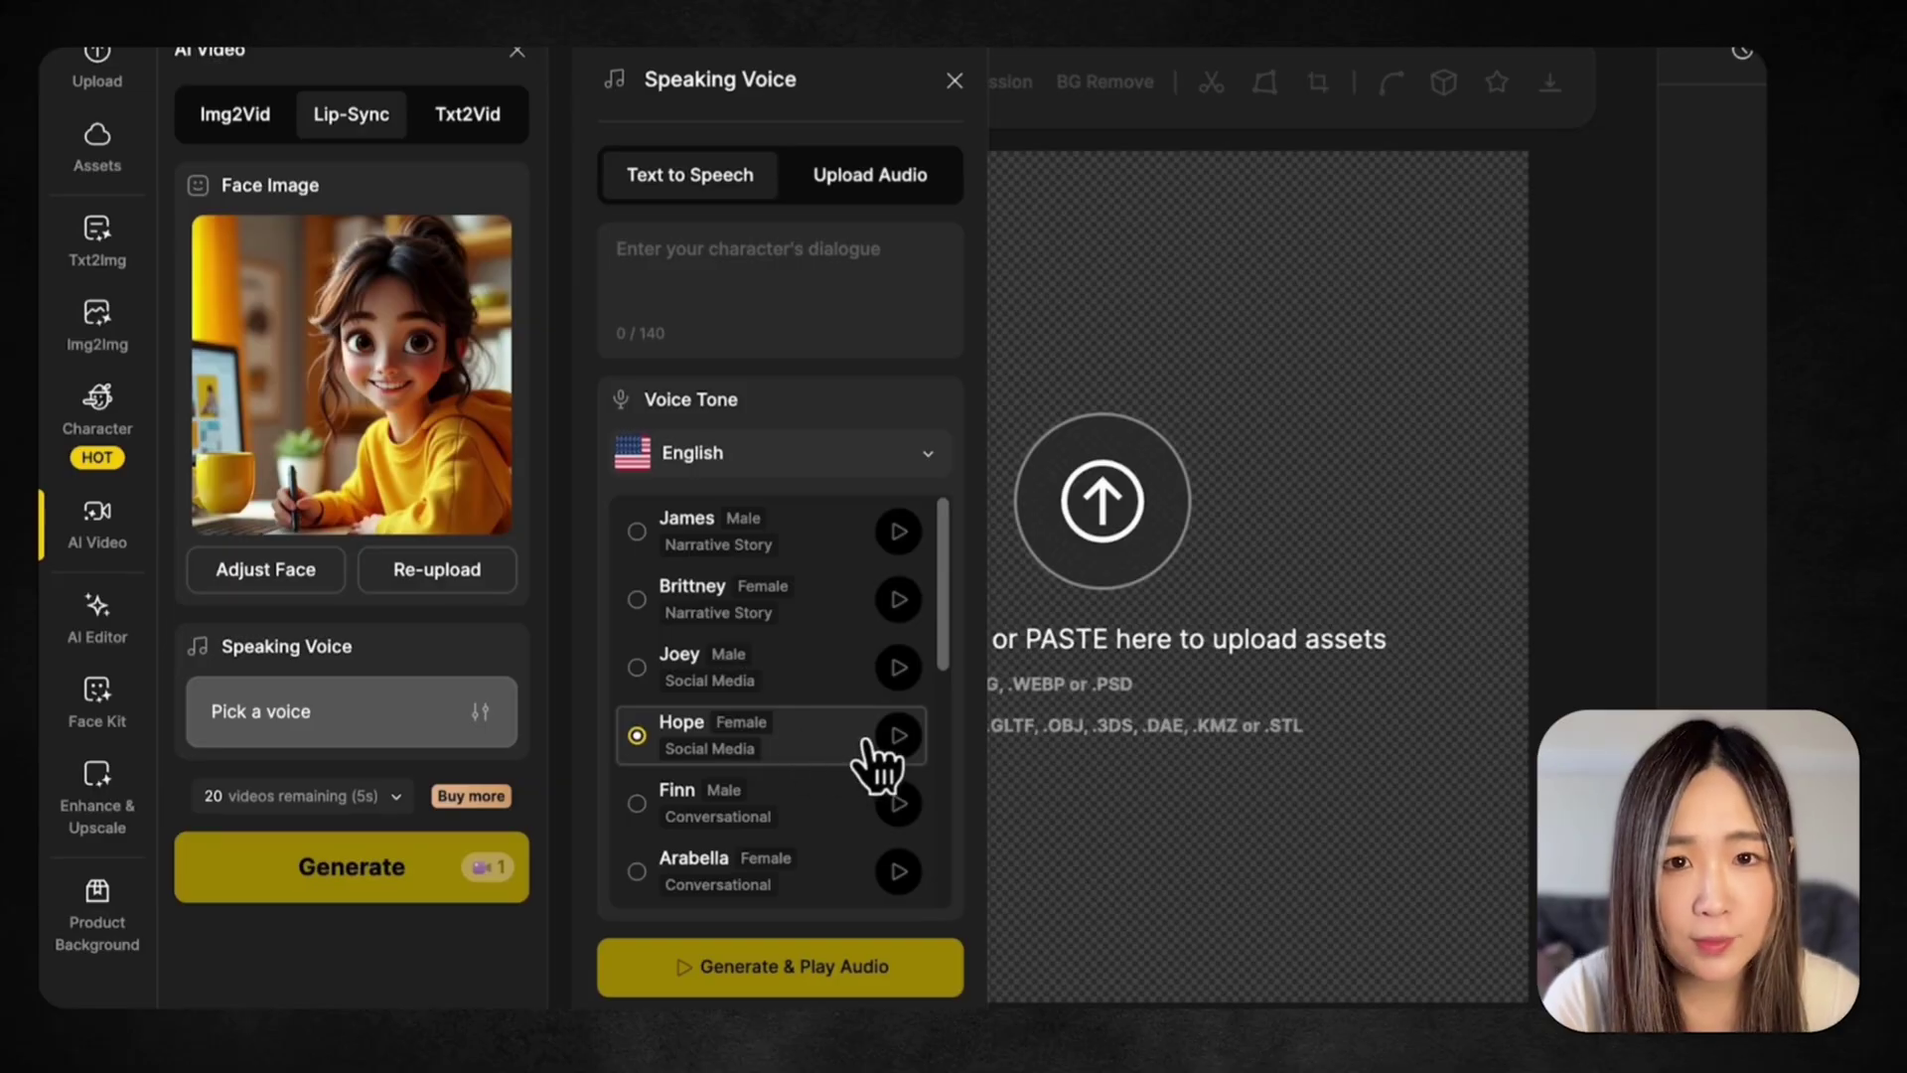
Paste the 'I use D-sign…' script and change the period after 'good' to '!'
{"action": "left_click", "coordinate": [807, 269]}
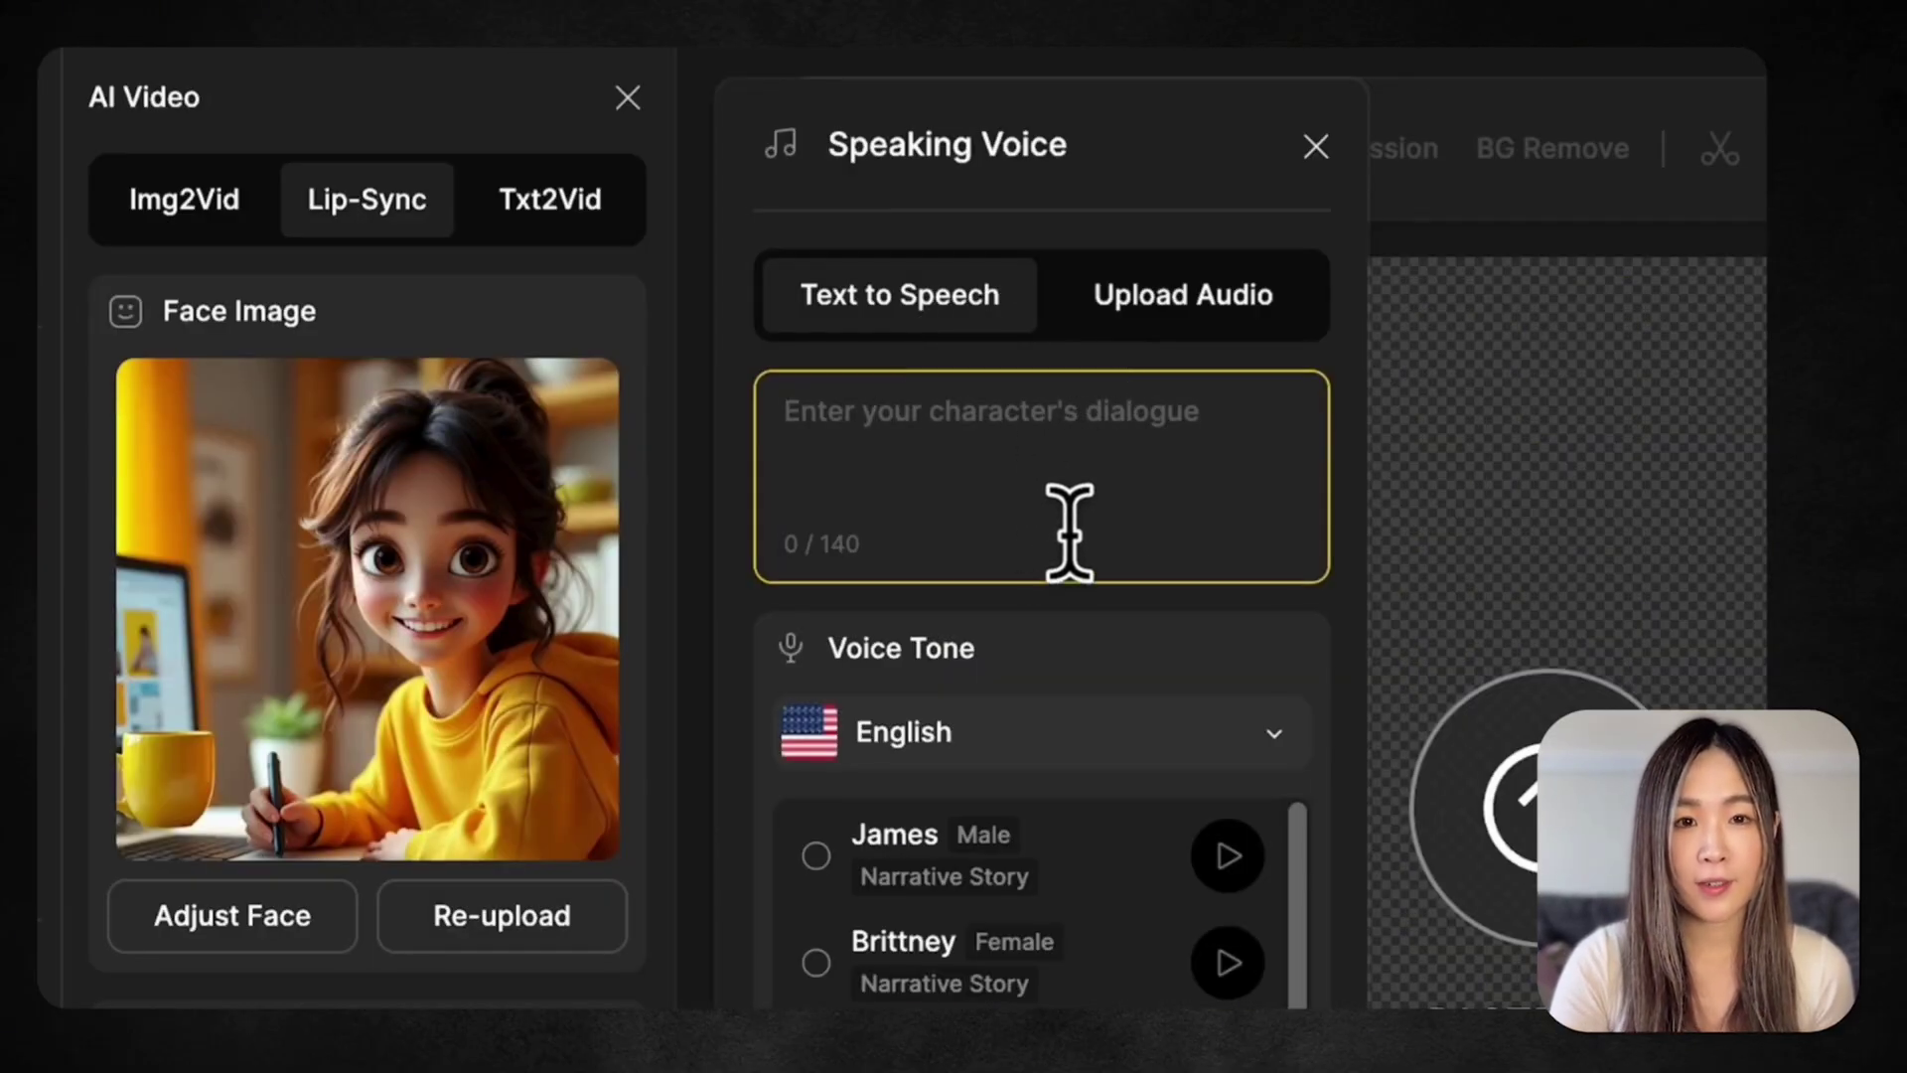
{"action": "type", "text": "I use D-sign, and now my work looks suspiciously good. I feel a little guilty. But not enough to stop..Don't tell my boss."}
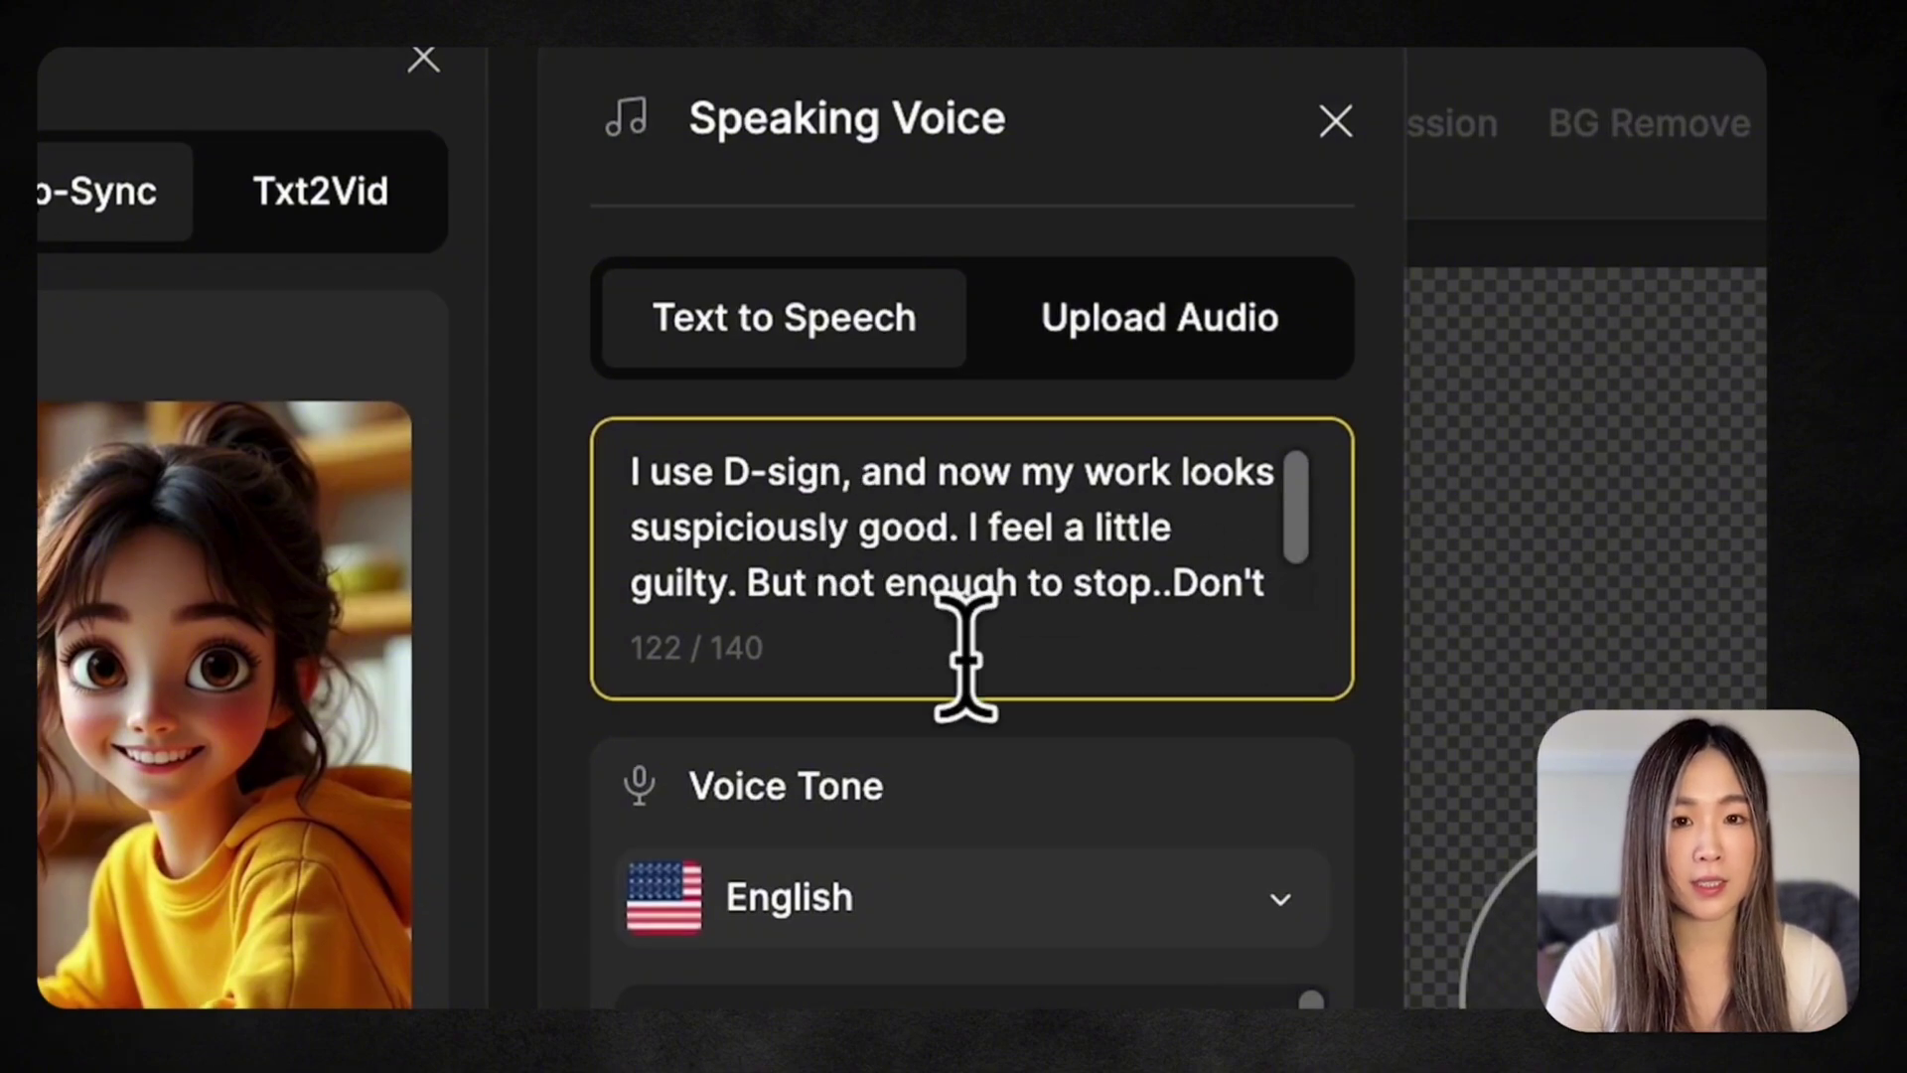
{"action": "left_click_drag", "start_coordinate": [724, 473], "coordinate": [842, 474]}
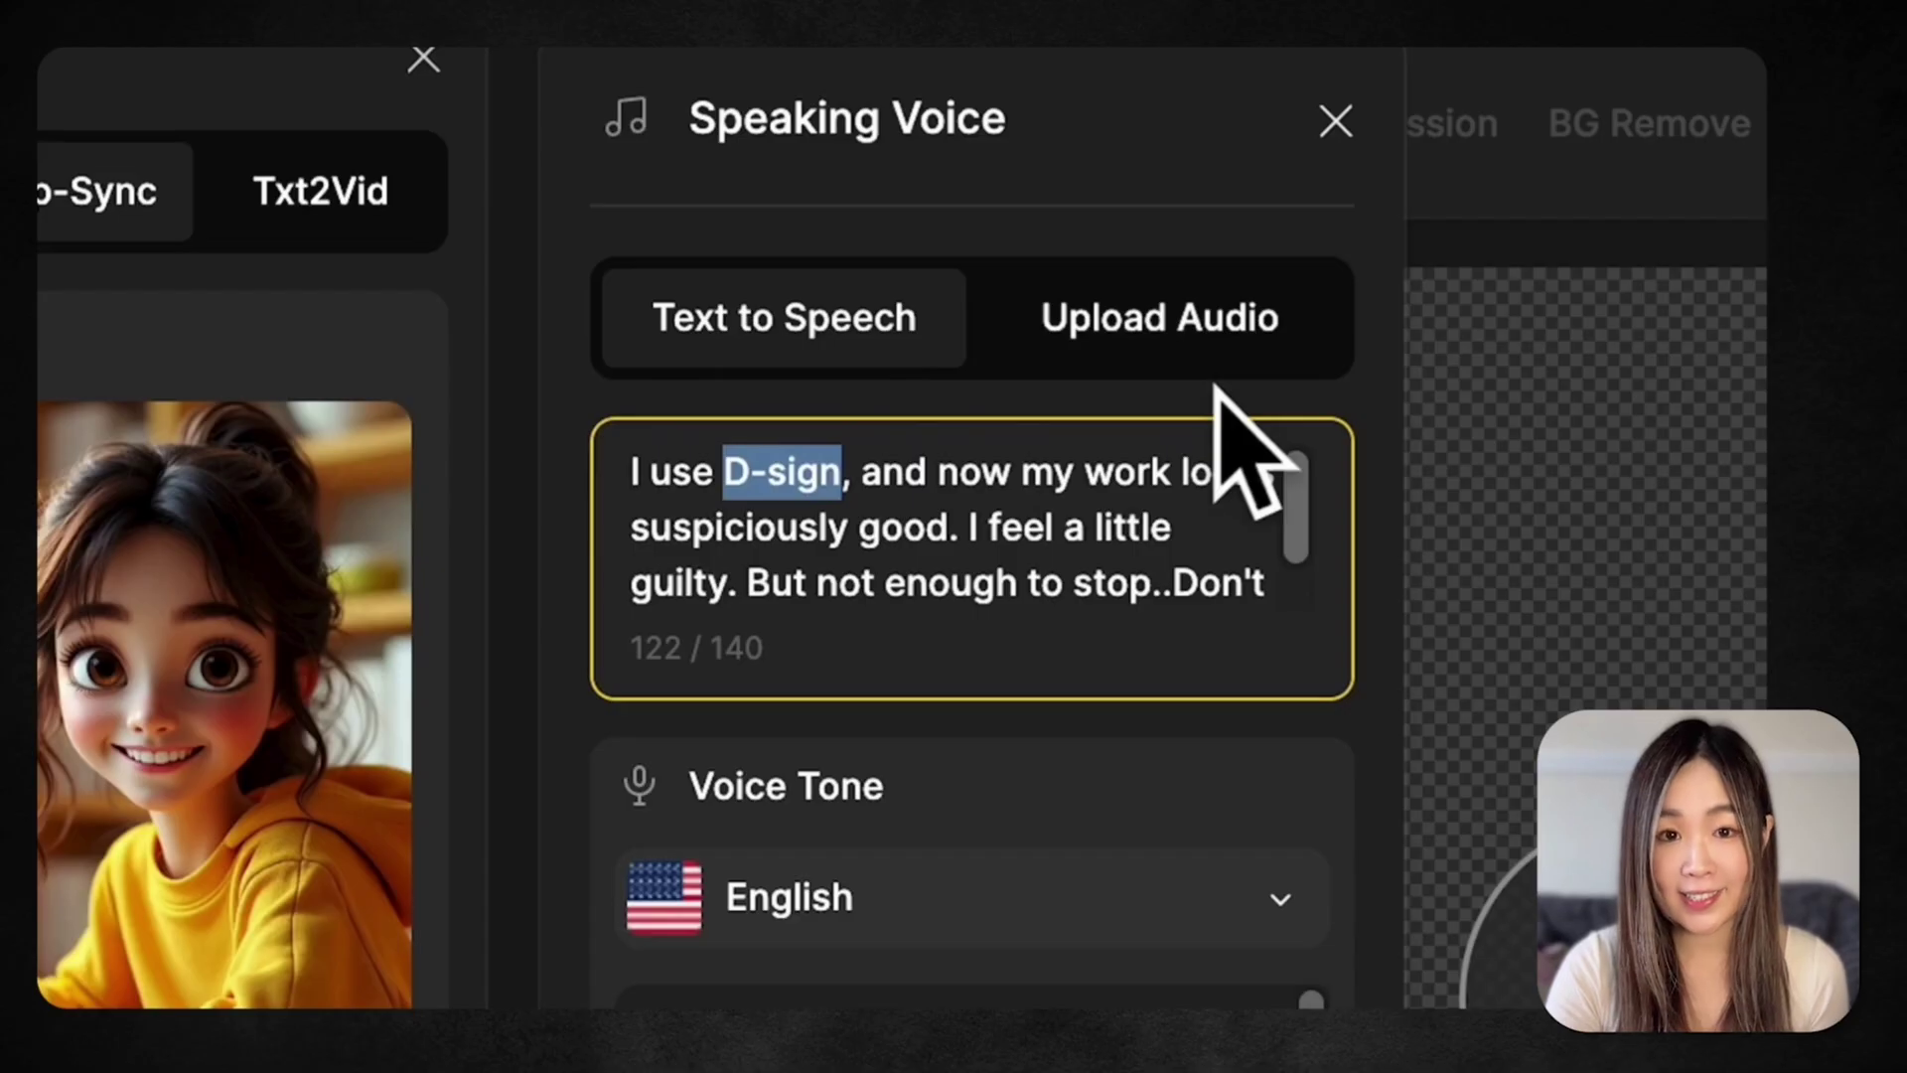
{"action": "left_click", "coordinate": [982, 472]}
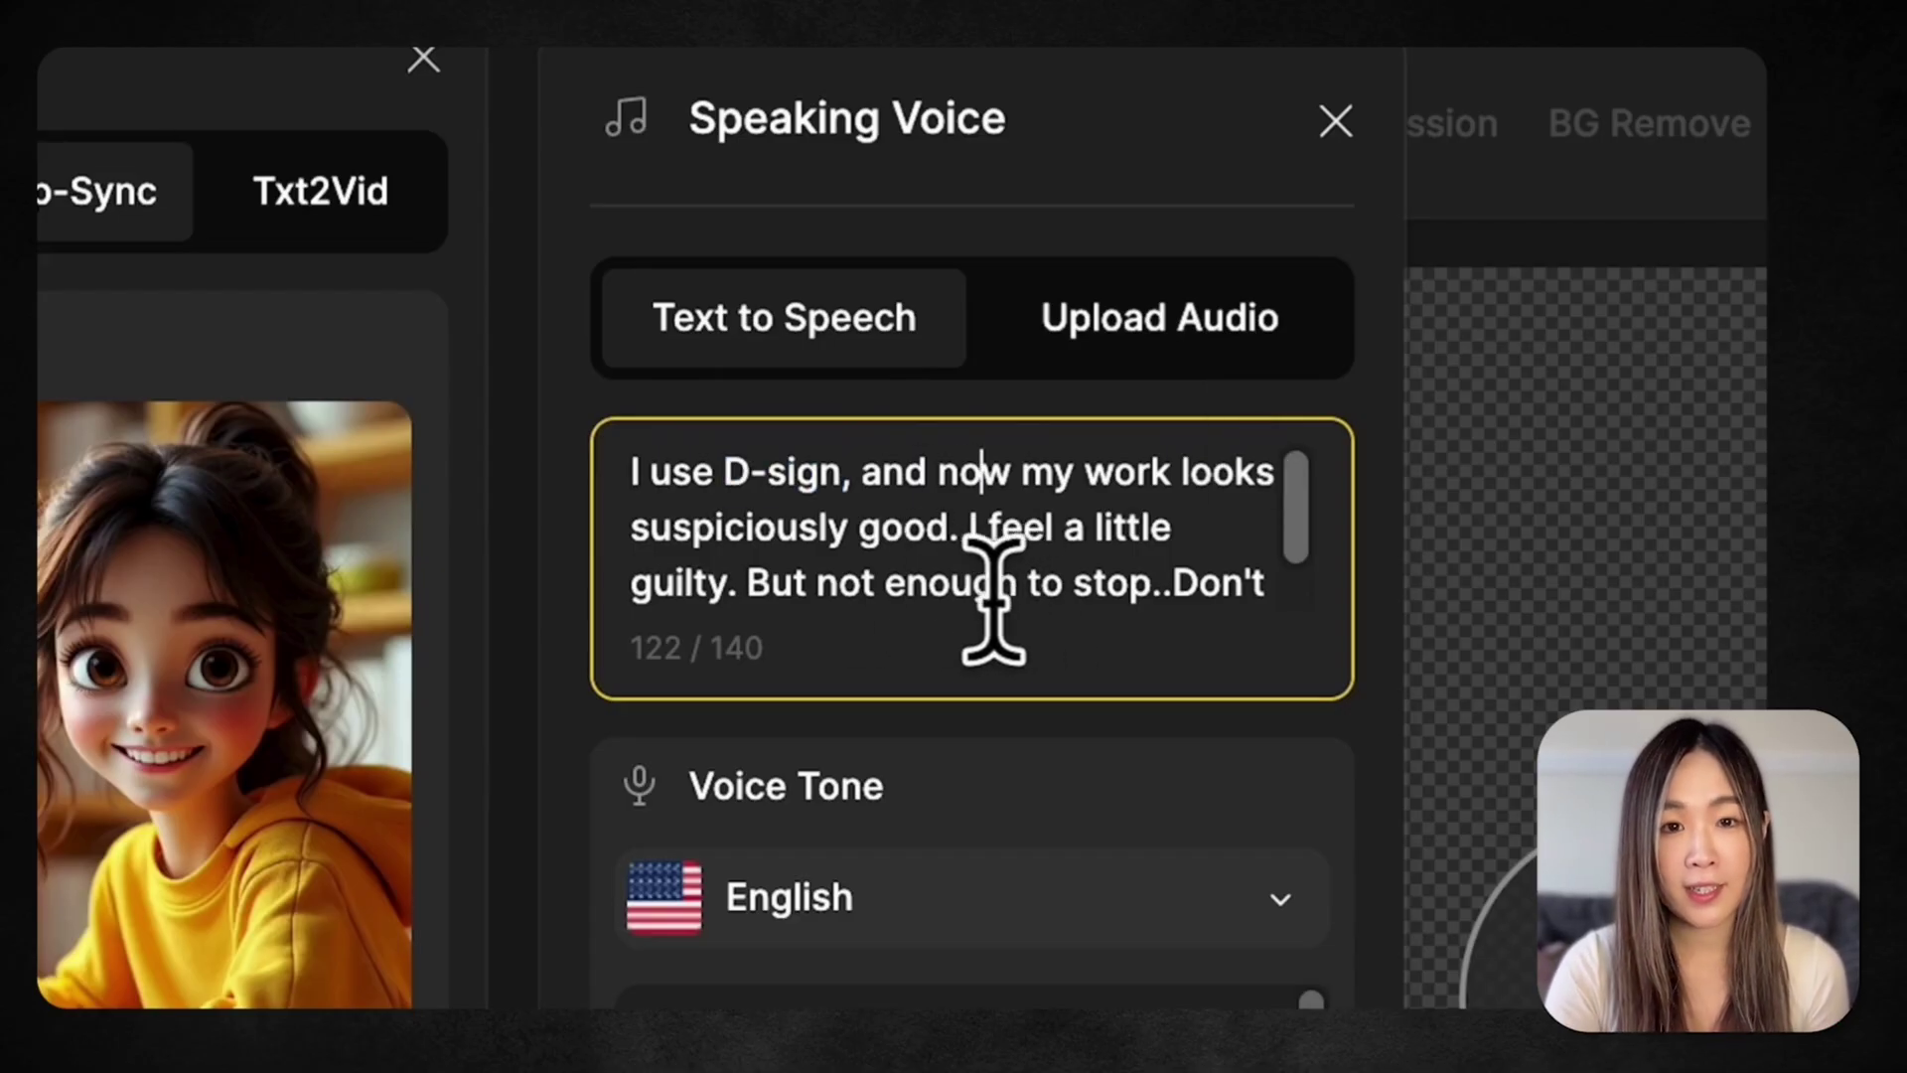
{"action": "left_click", "coordinate": [965, 526]}
{"action": "key", "text": "BackSpace"}
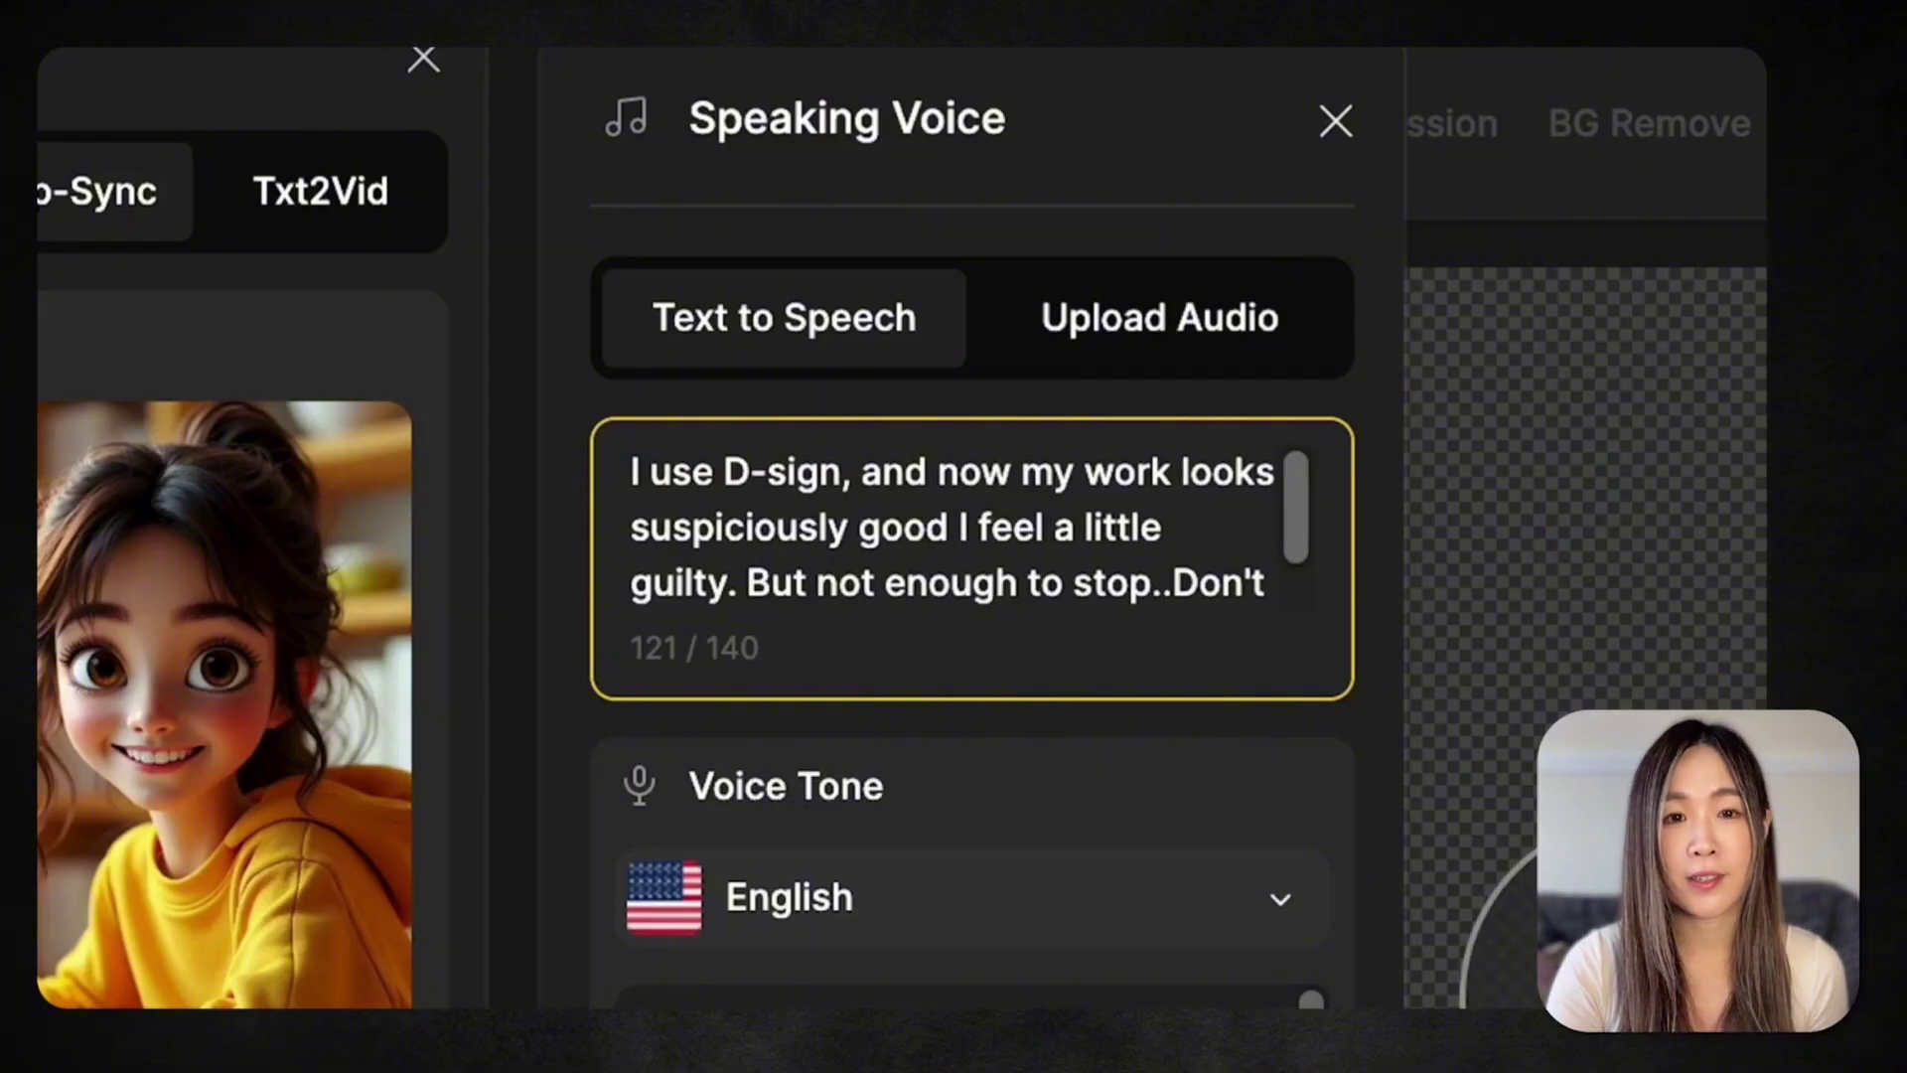
{"action": "type", "text": "!"}
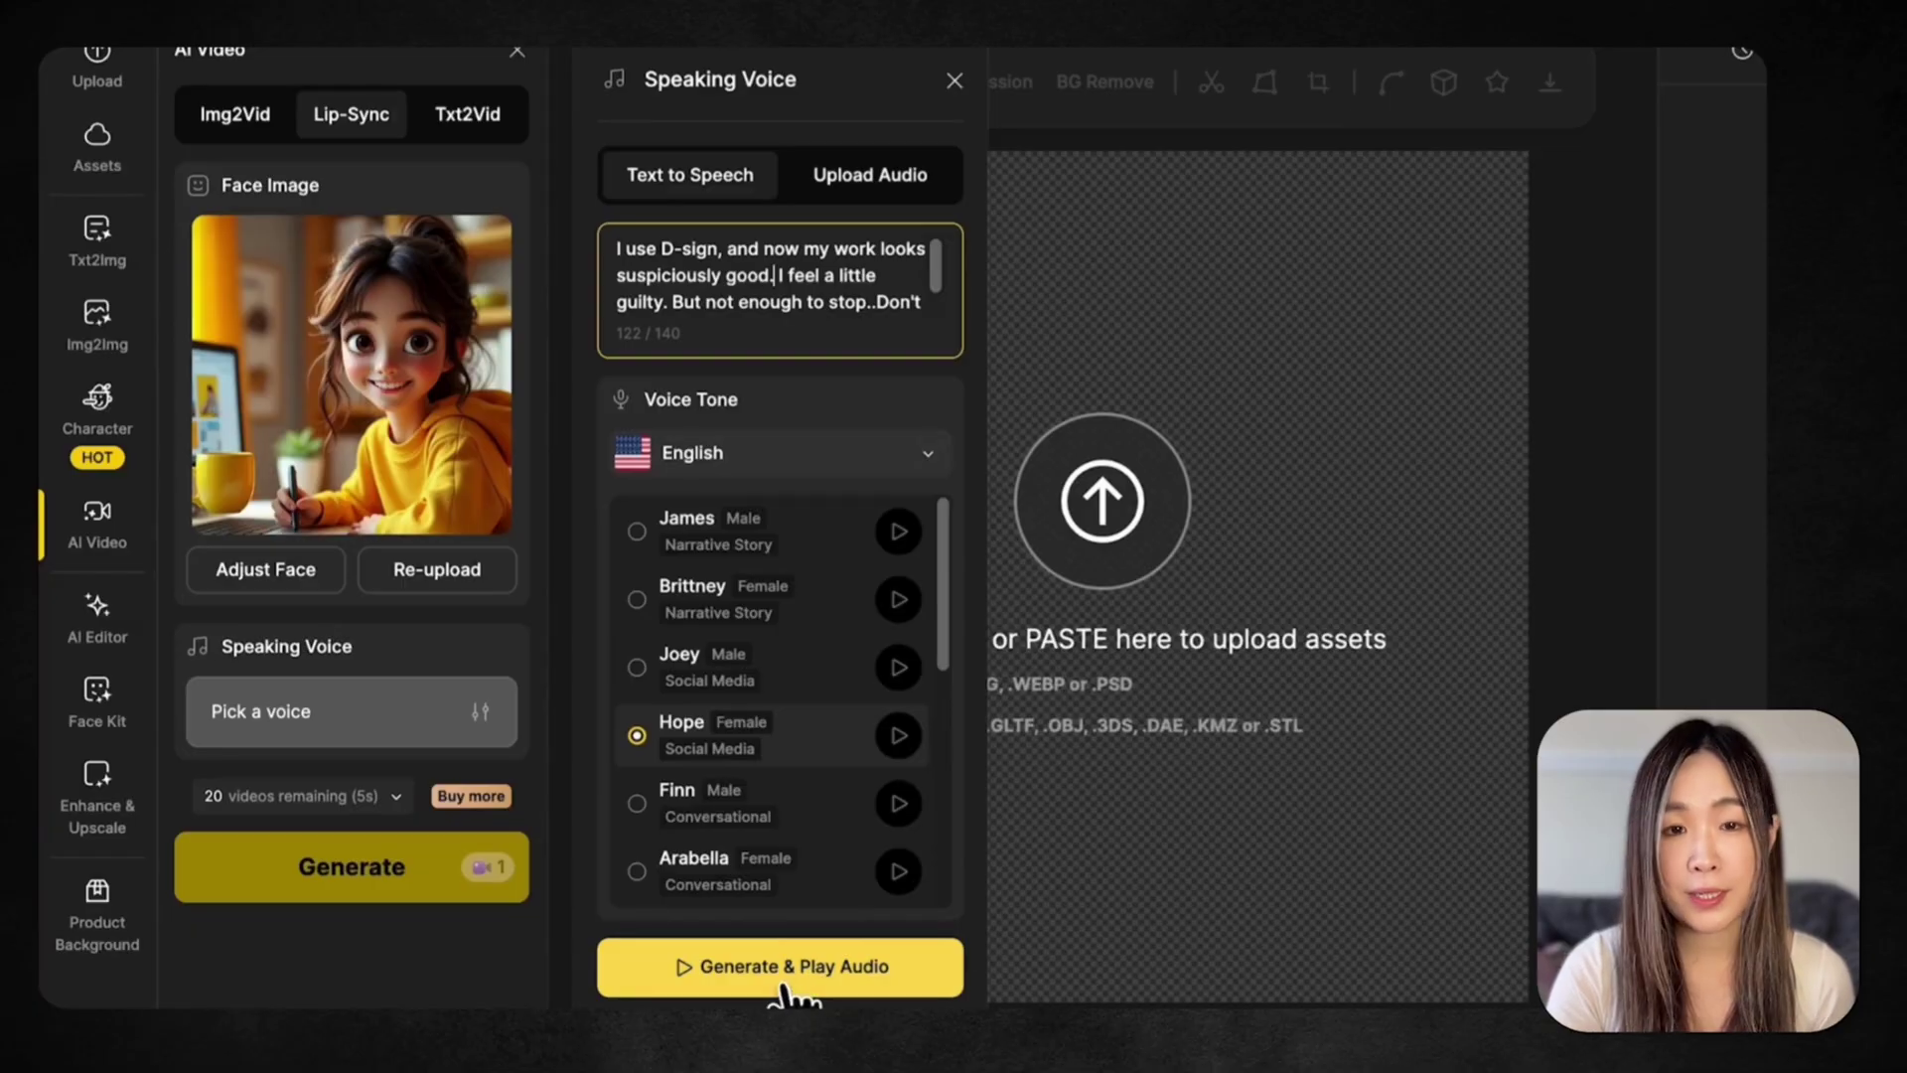
Generate the Hope speech audio, add an '!' to the text, and regenerate the 8.9-second clip
{"action": "left_click", "coordinate": [789, 983]}
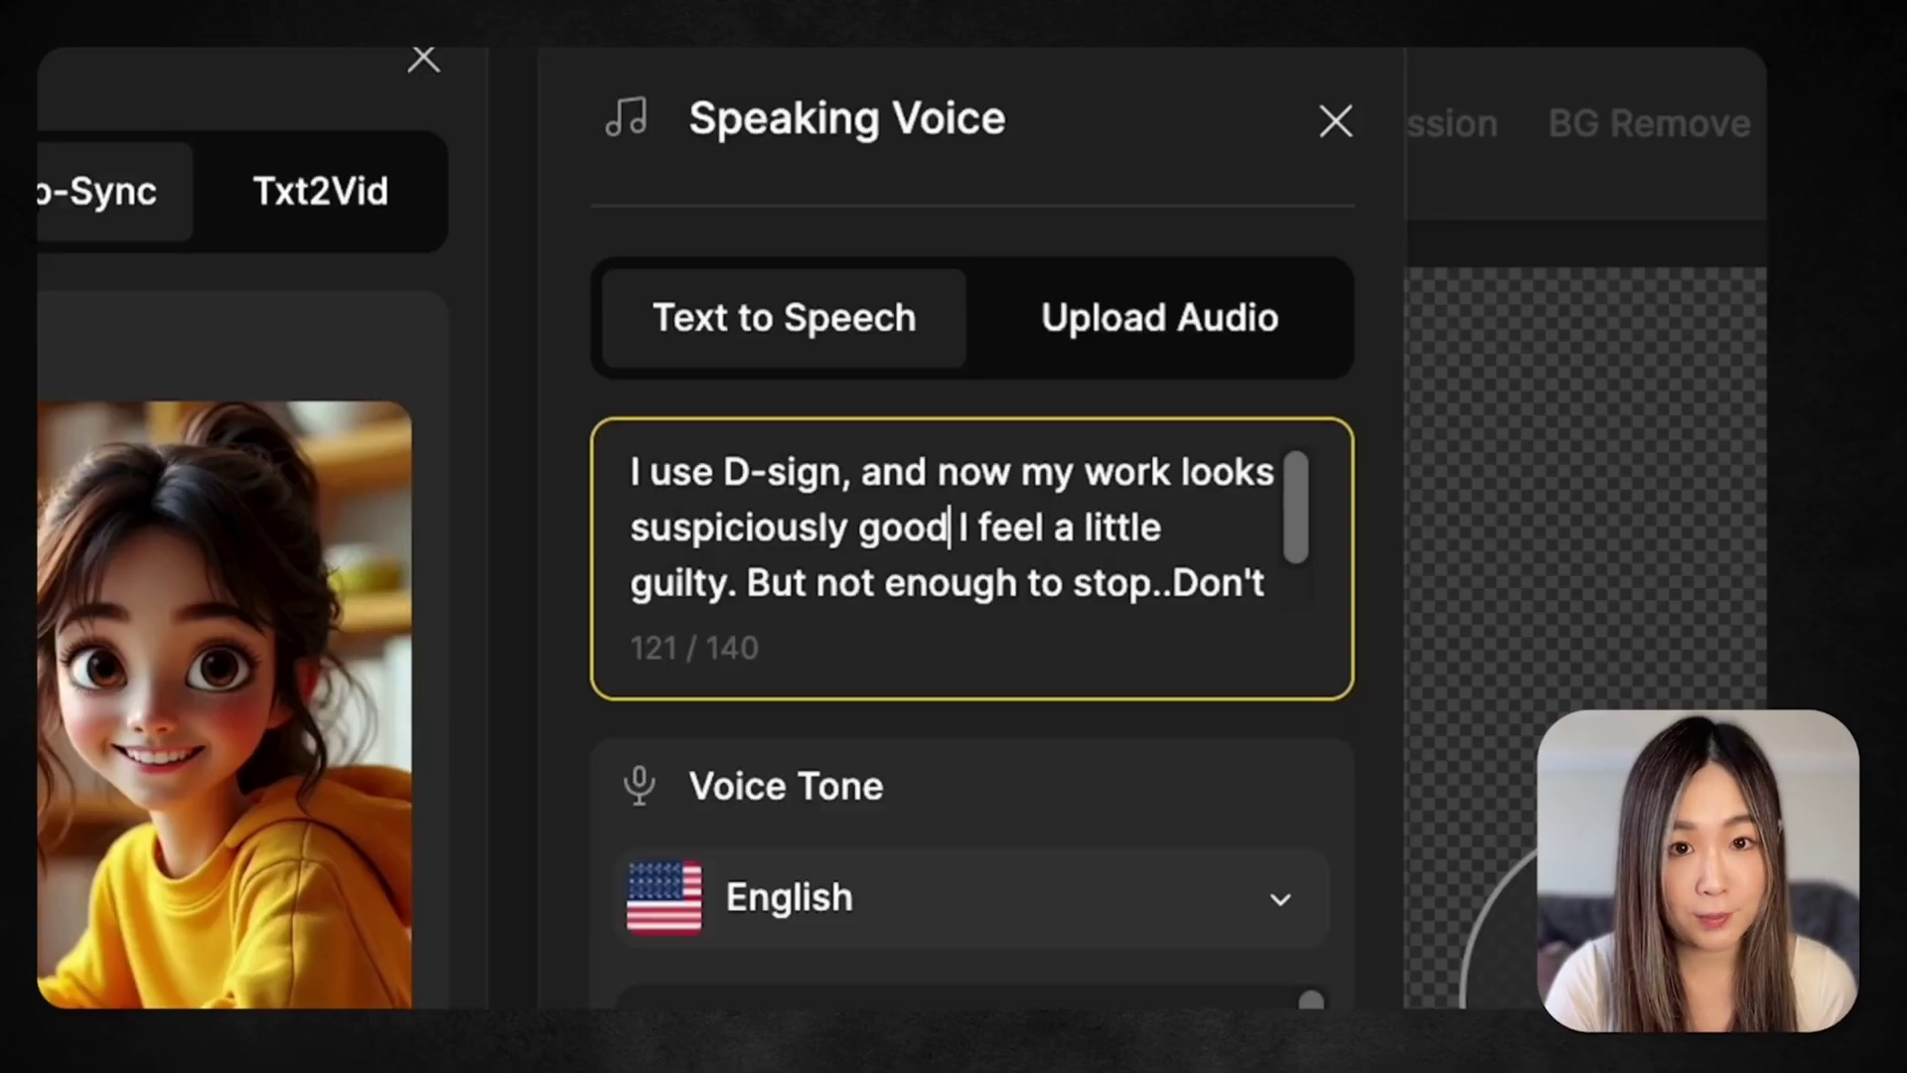
{"action": "type", "text": "!"}
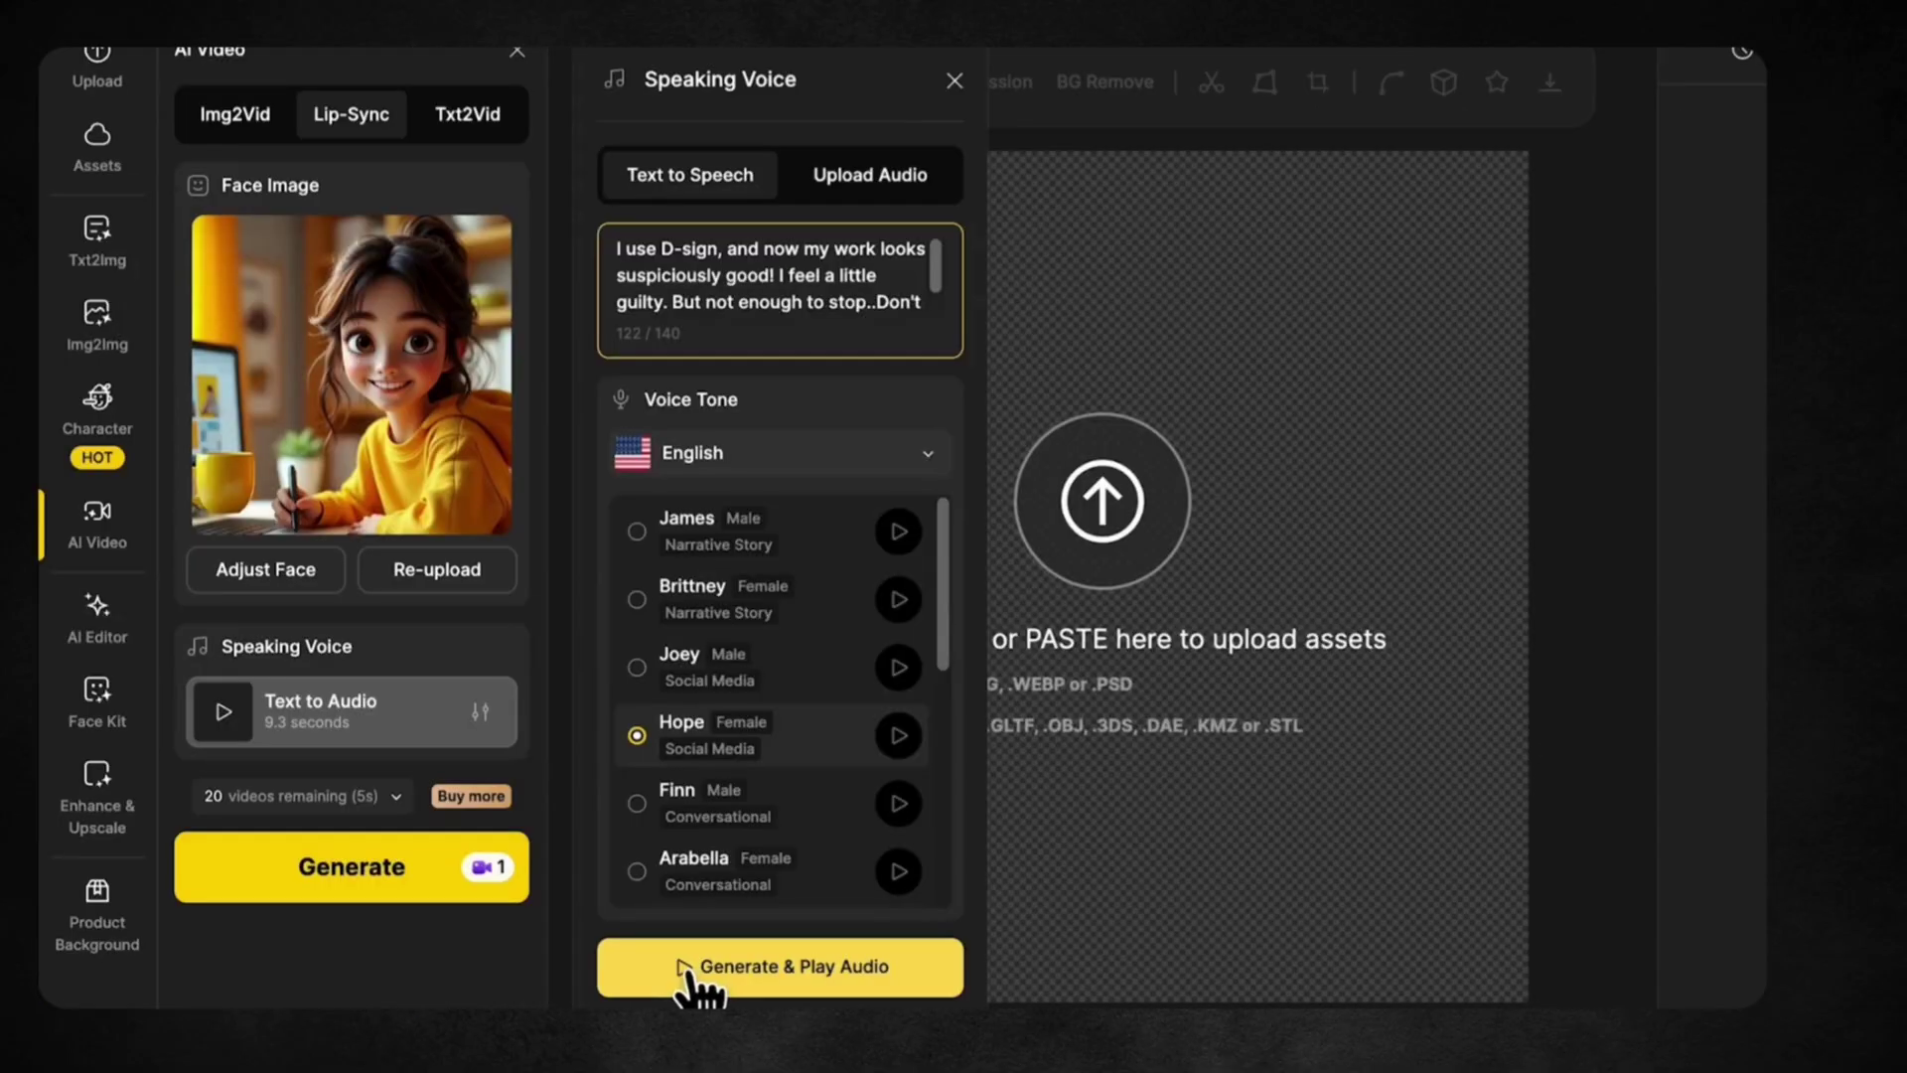
{"action": "left_click", "coordinate": [695, 970]}
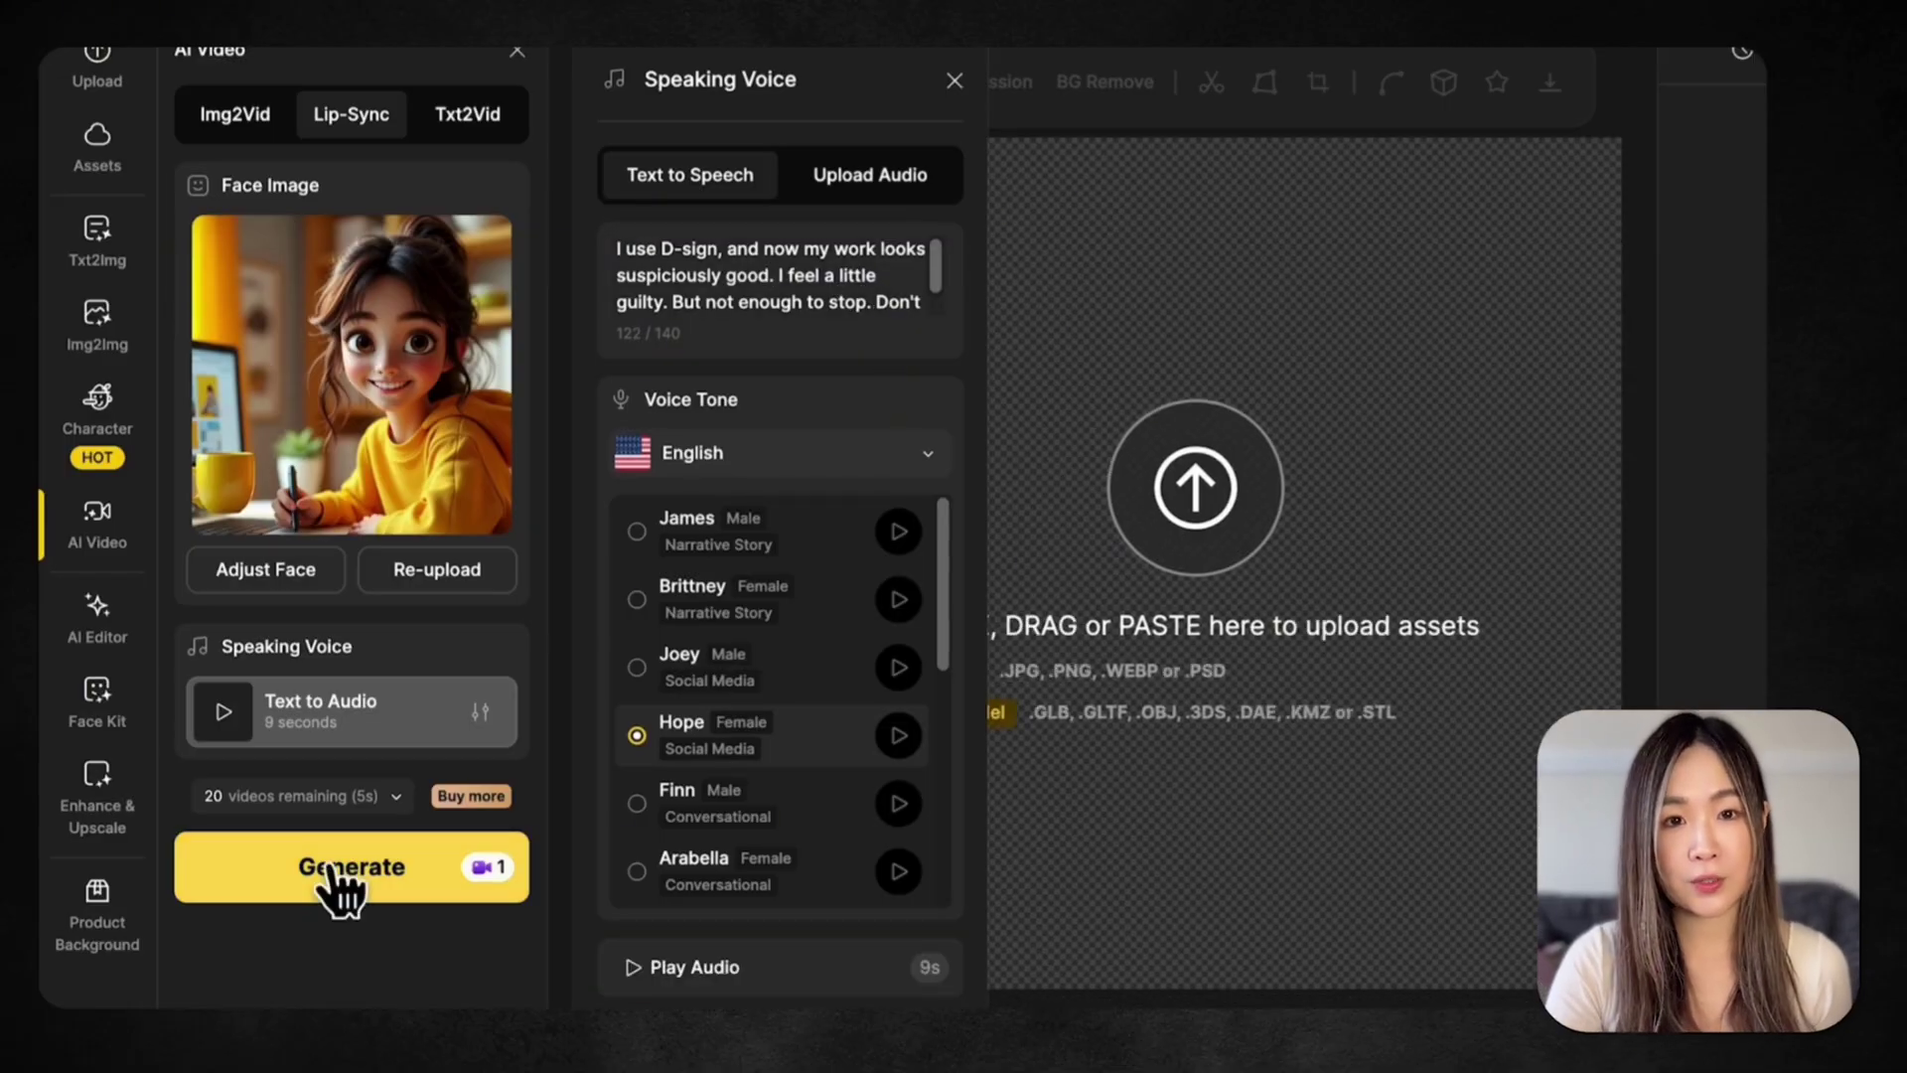
Generate the cartoon girl's lip-sync video and play the finished result
{"action": "left_click", "coordinate": [335, 876]}
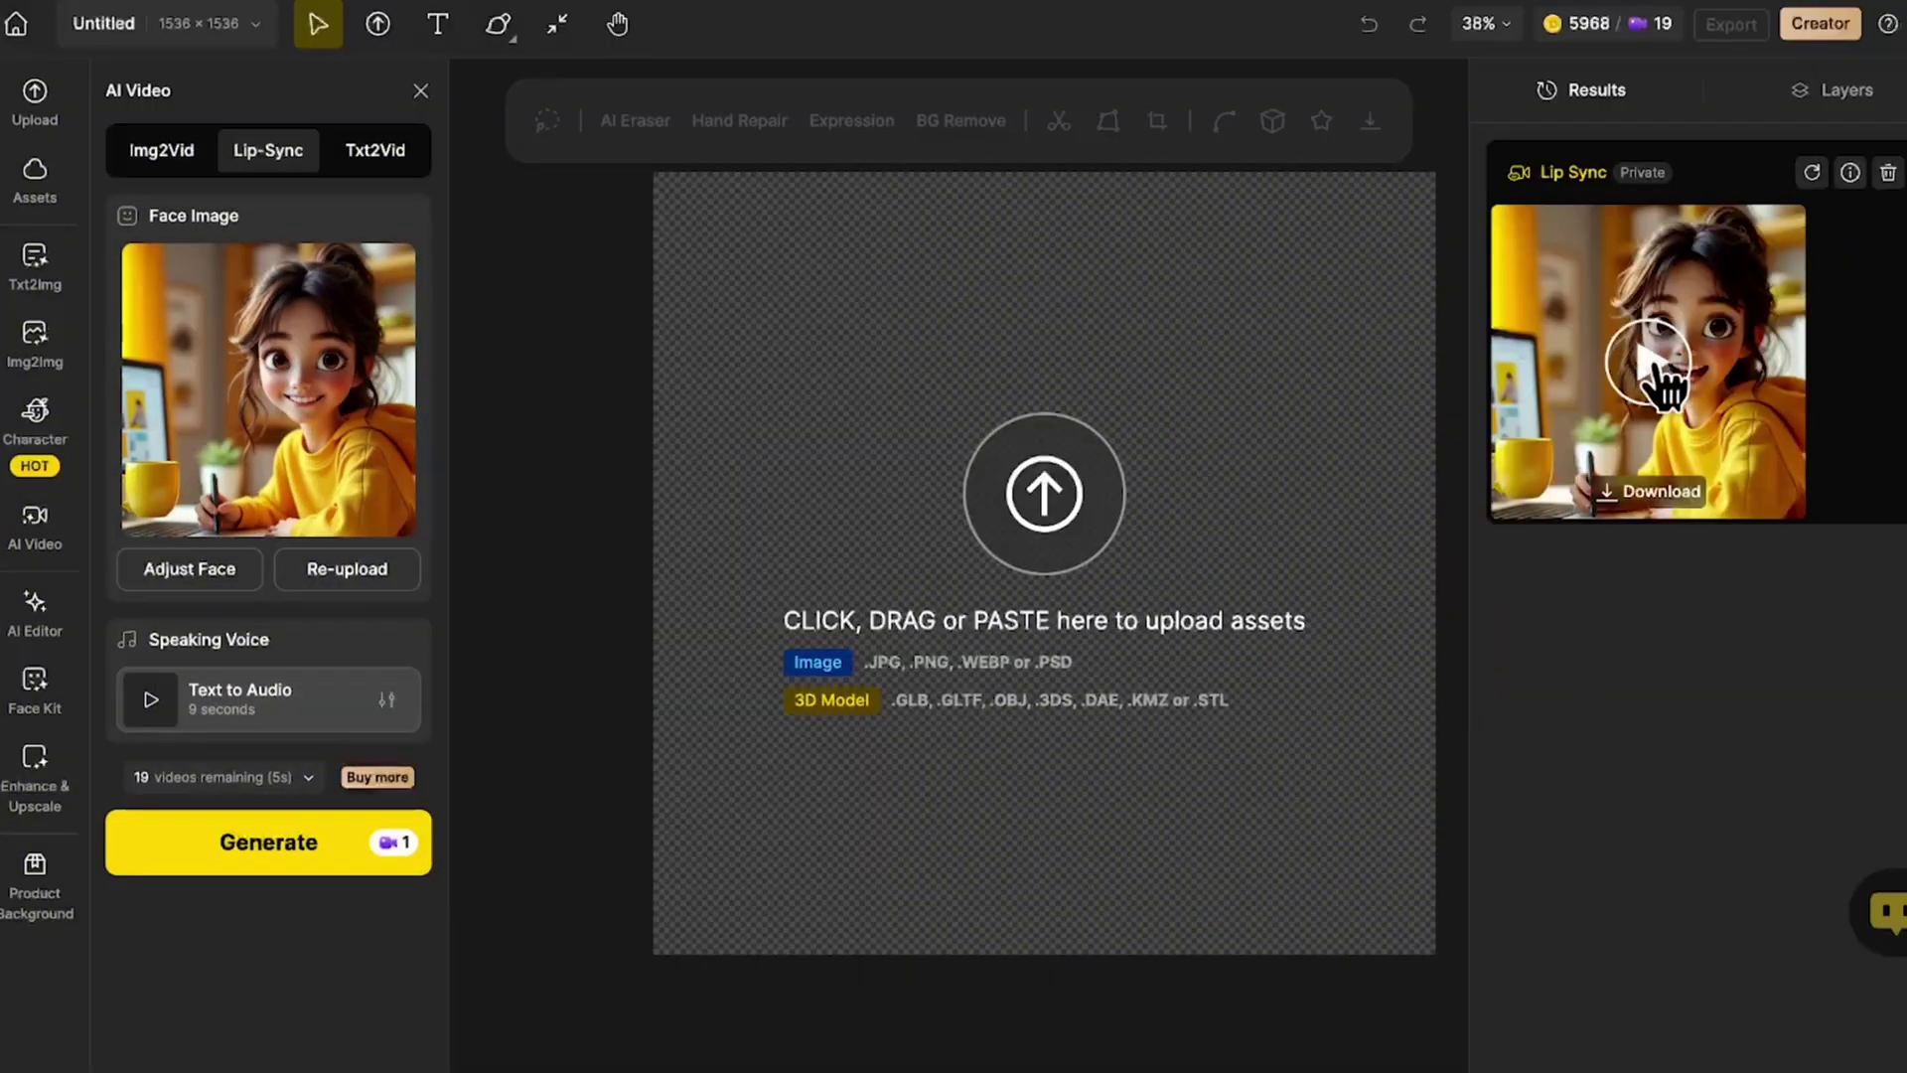
{"action": "left_click", "coordinate": [1649, 364]}
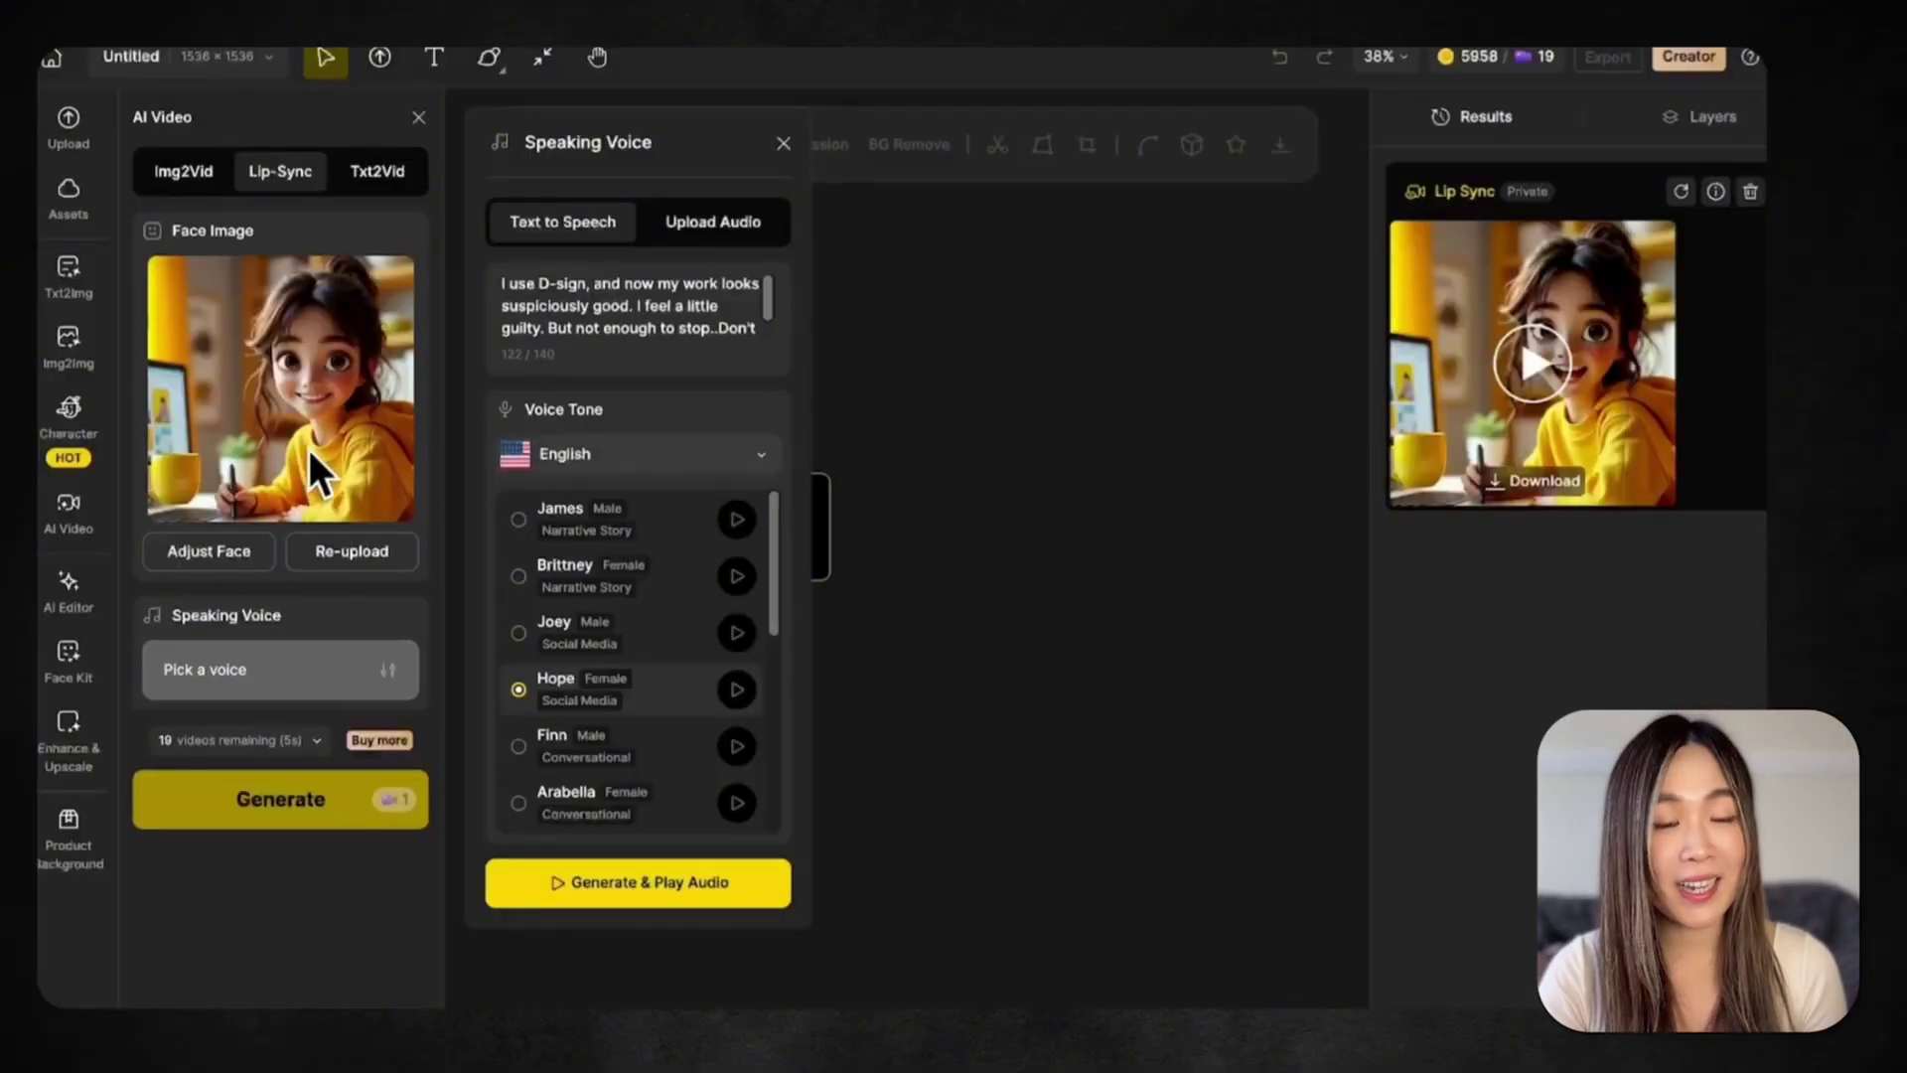
Replace the face image with the photo cat woman enhanced.png
{"action": "left_click", "coordinate": [360, 557]}
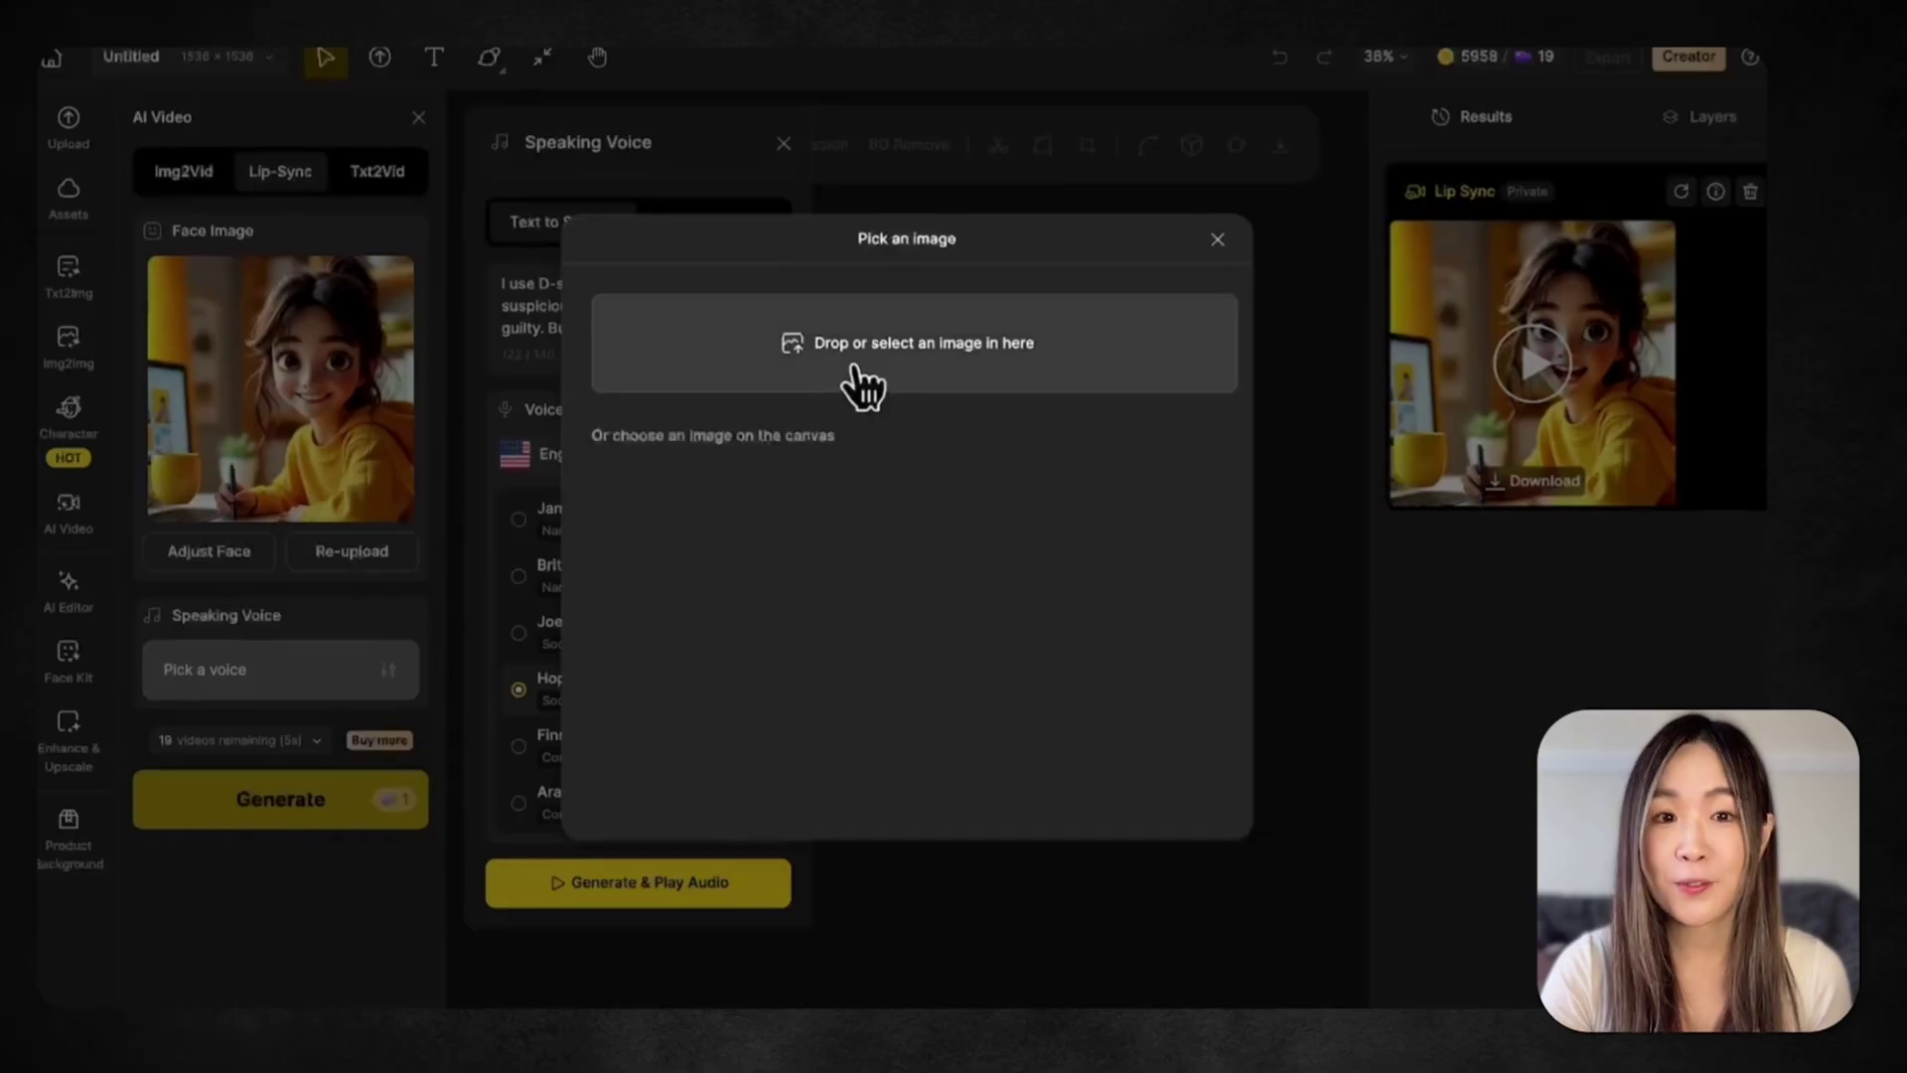
{"action": "left_click", "coordinate": [912, 392]}
{"action": "left_click", "coordinate": [478, 170]}
{"action": "double_click", "coordinate": [492, 171]}
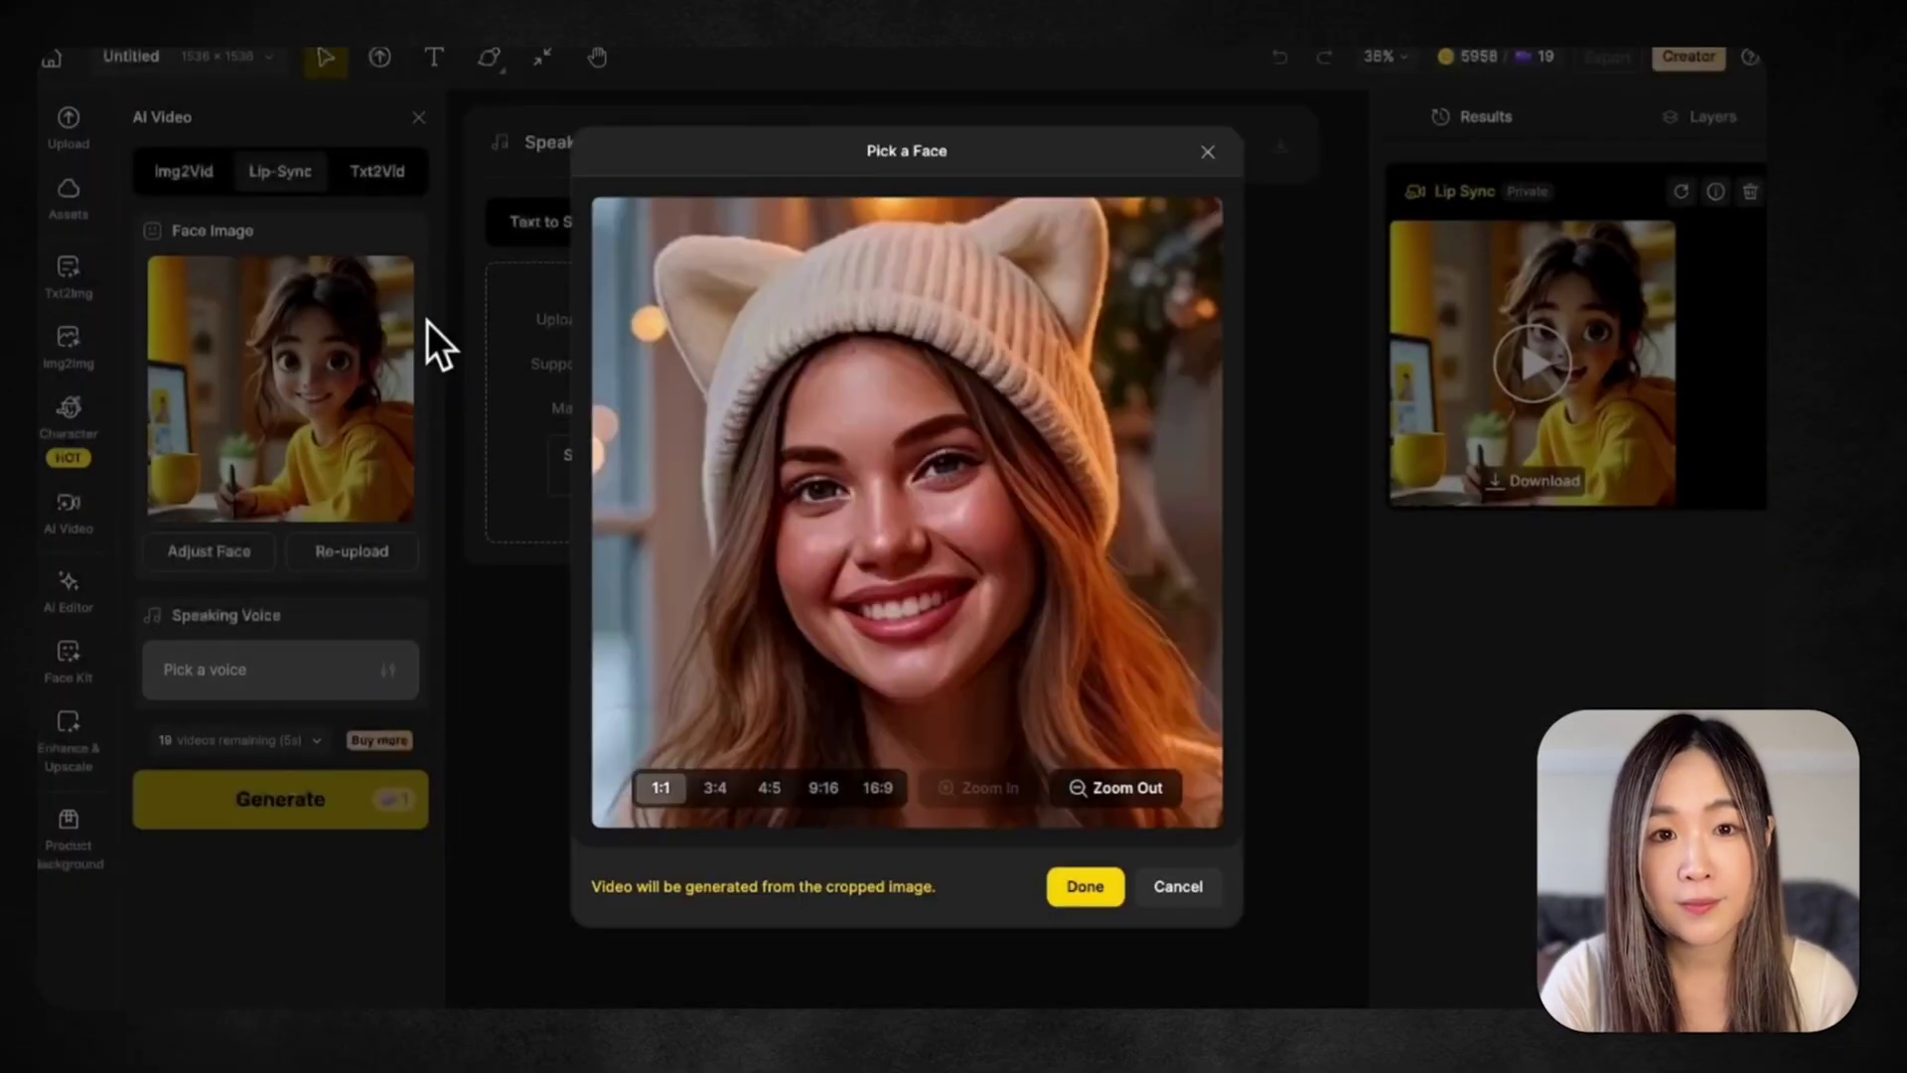
Zoom the beanie photo fully out, shift it up, confirm the crop, and browse for audio
{"action": "left_click", "coordinate": [1162, 814]}
{"action": "left_click", "coordinate": [1162, 814]}
{"action": "left_click", "coordinate": [1164, 817]}
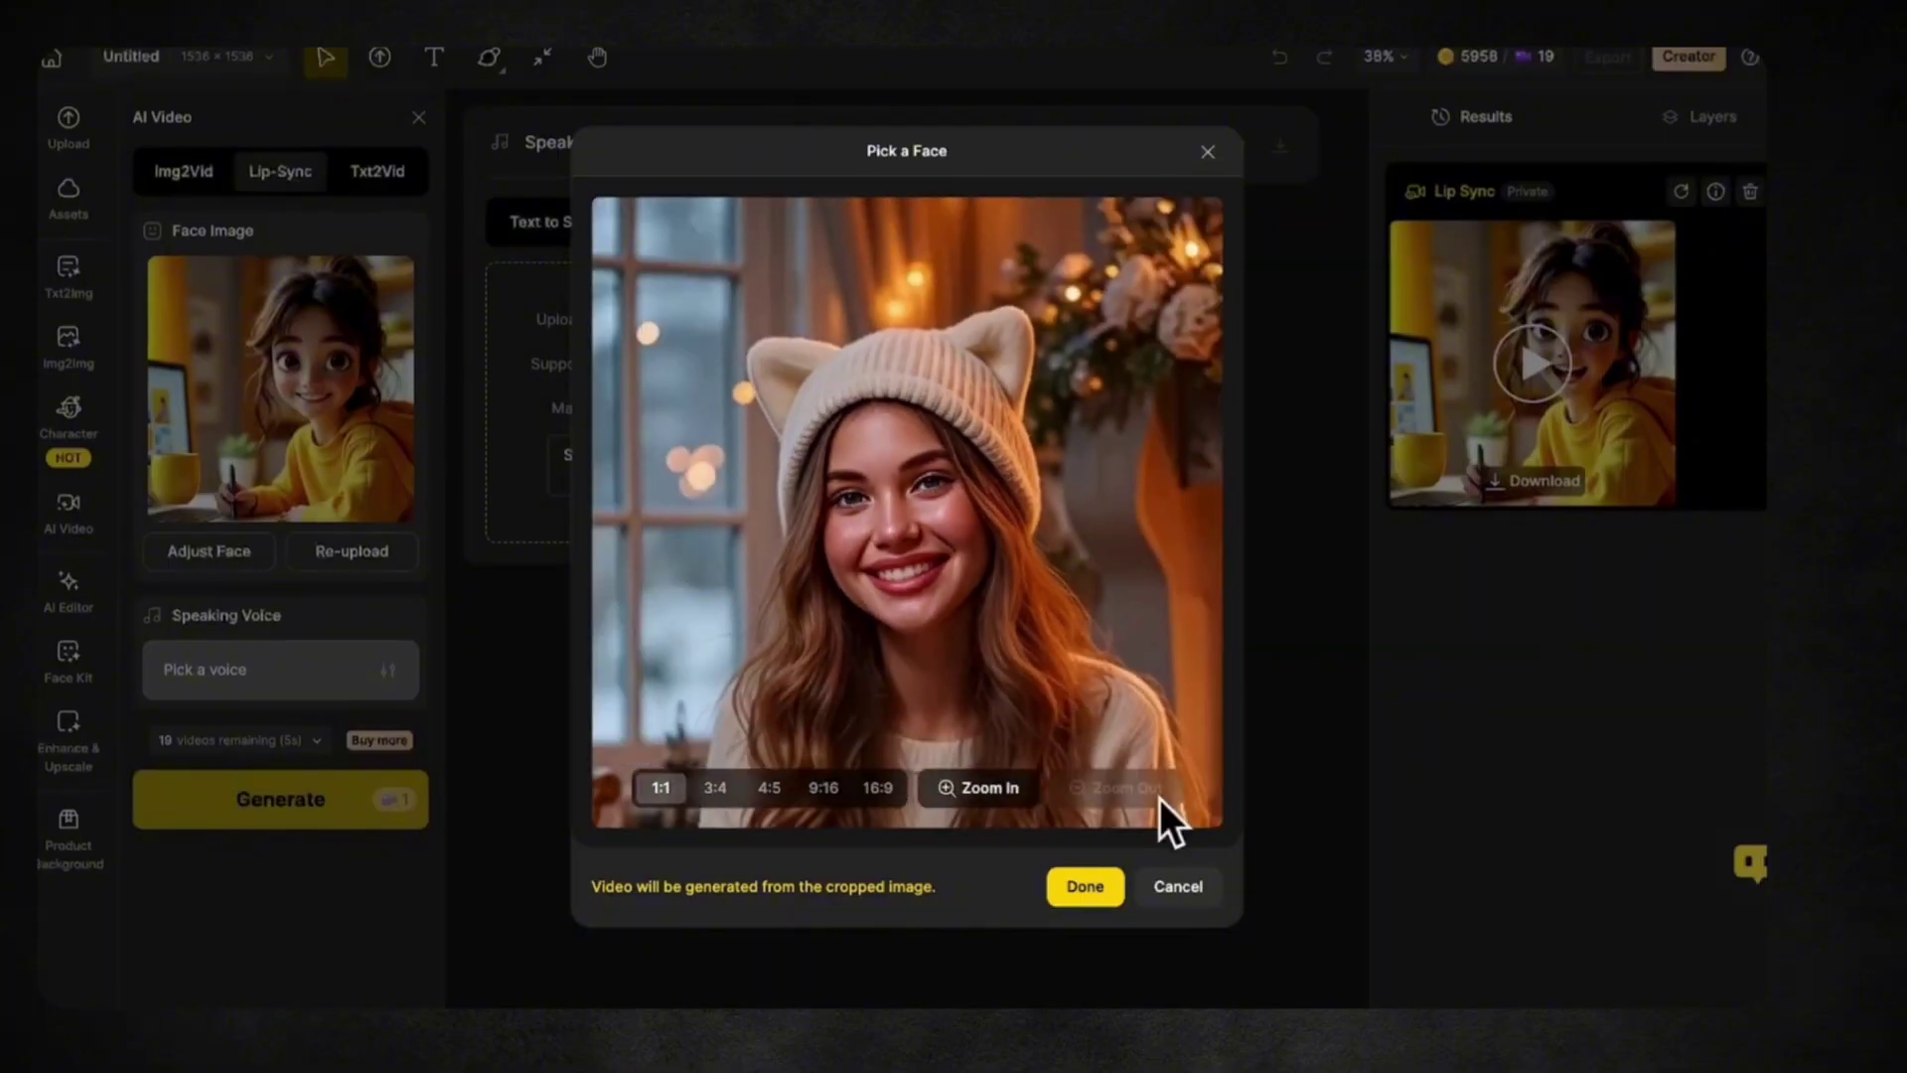
{"action": "left_click_drag", "start_coordinate": [1173, 709], "coordinate": [1166, 656]}
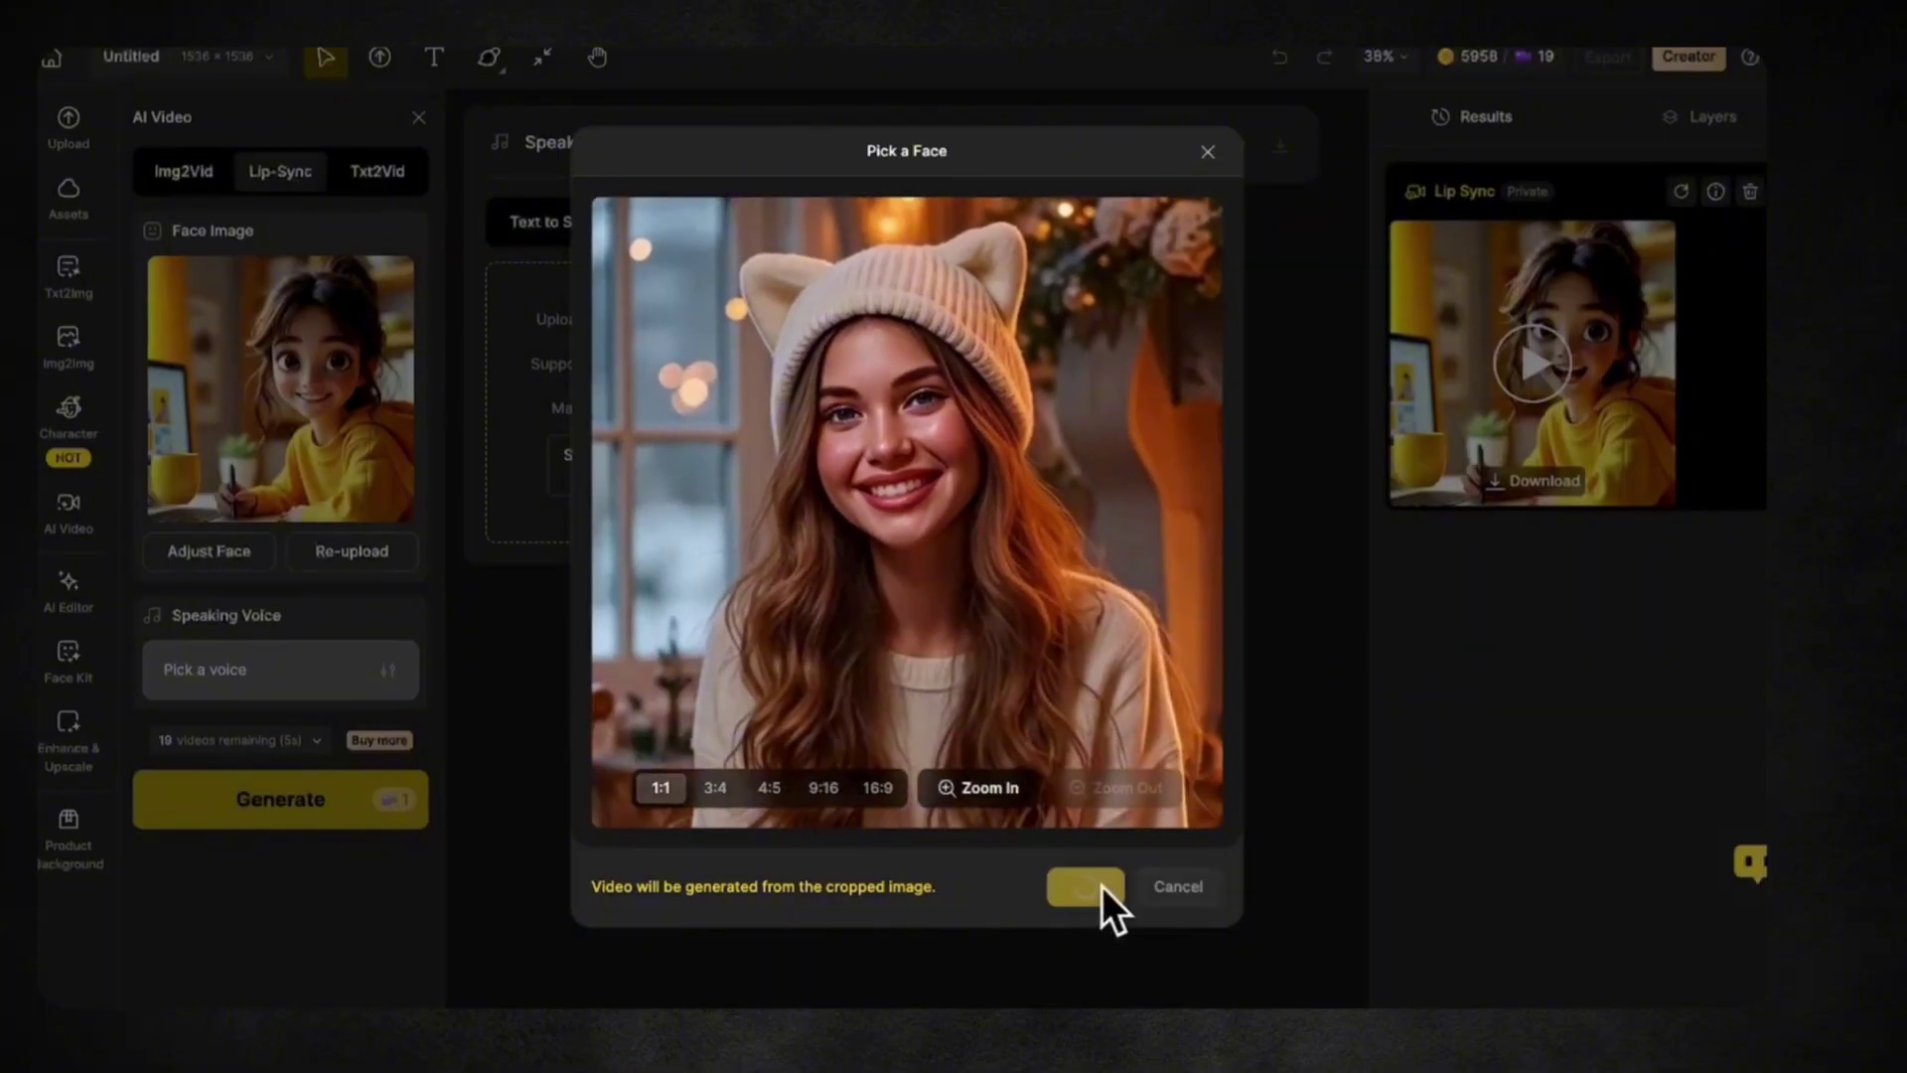
{"action": "left_click", "coordinate": [1084, 887]}
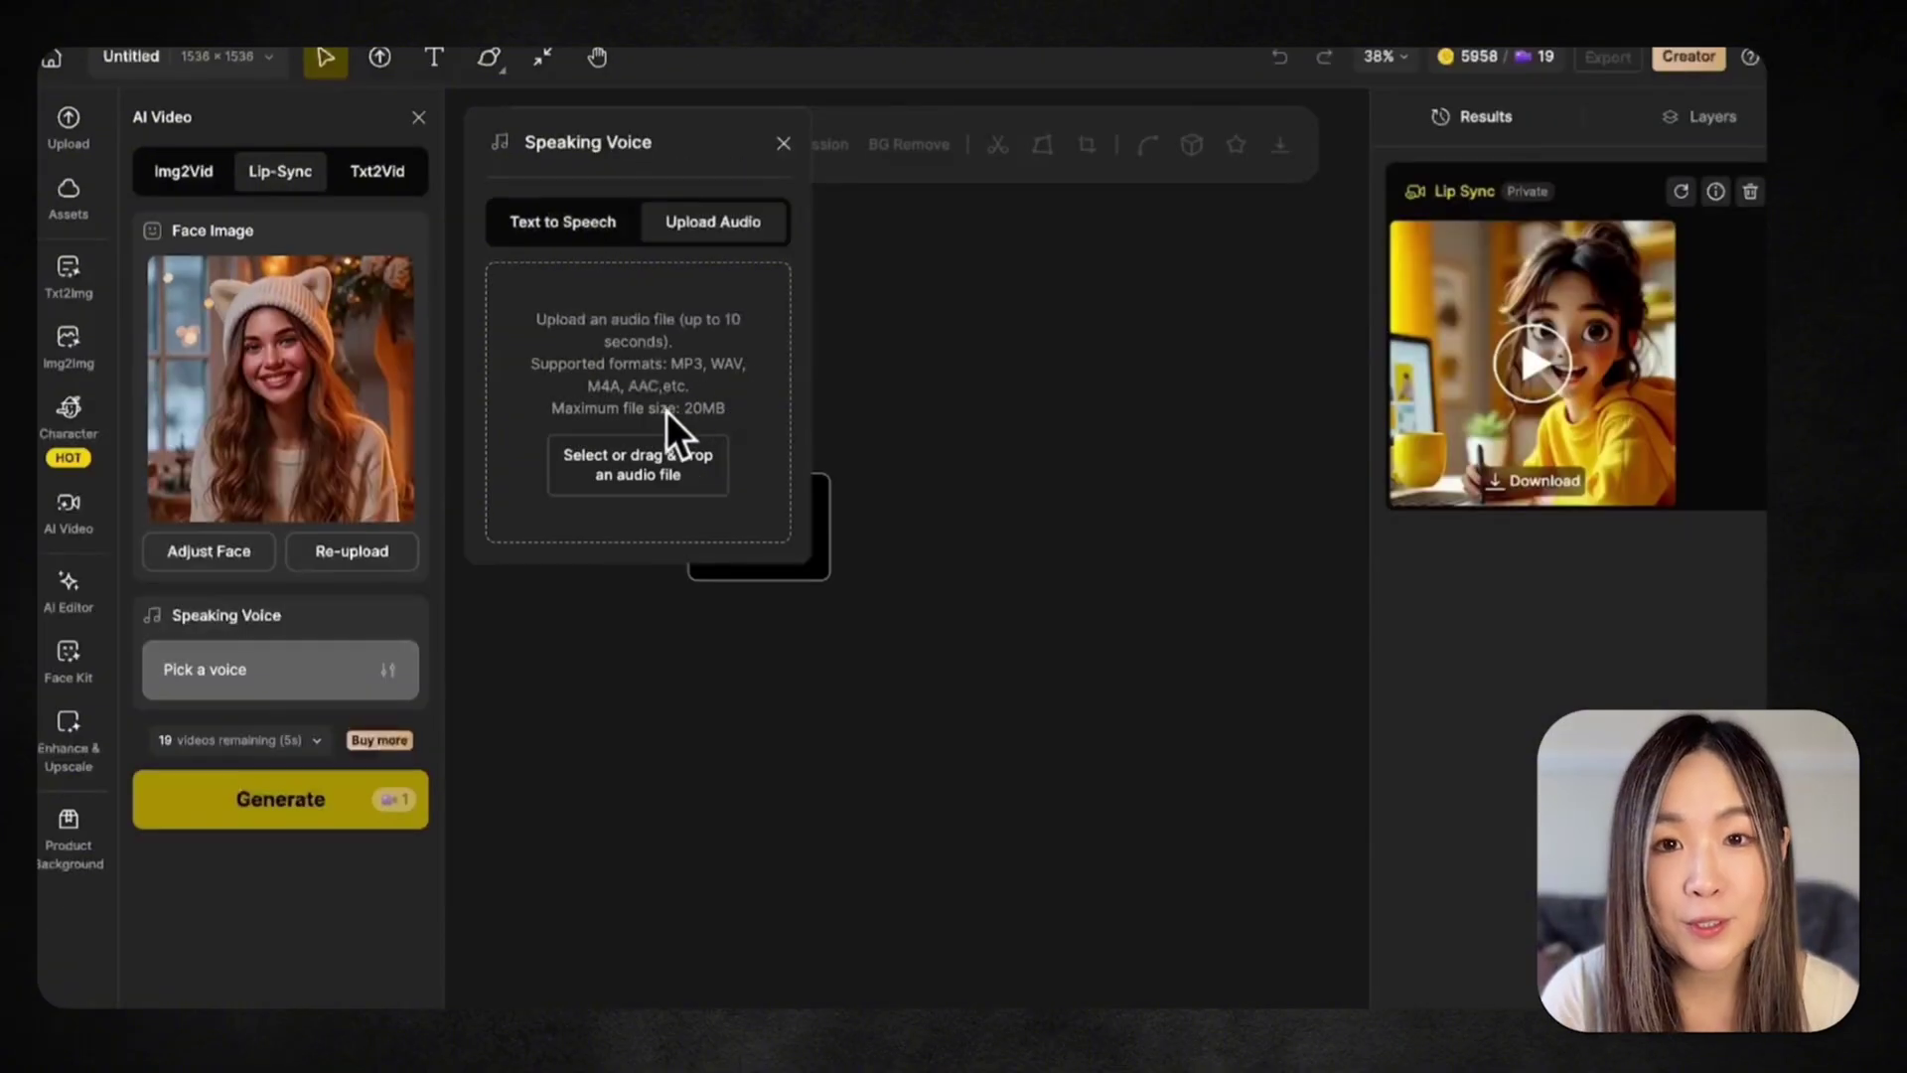
{"action": "left_click", "coordinate": [660, 481]}
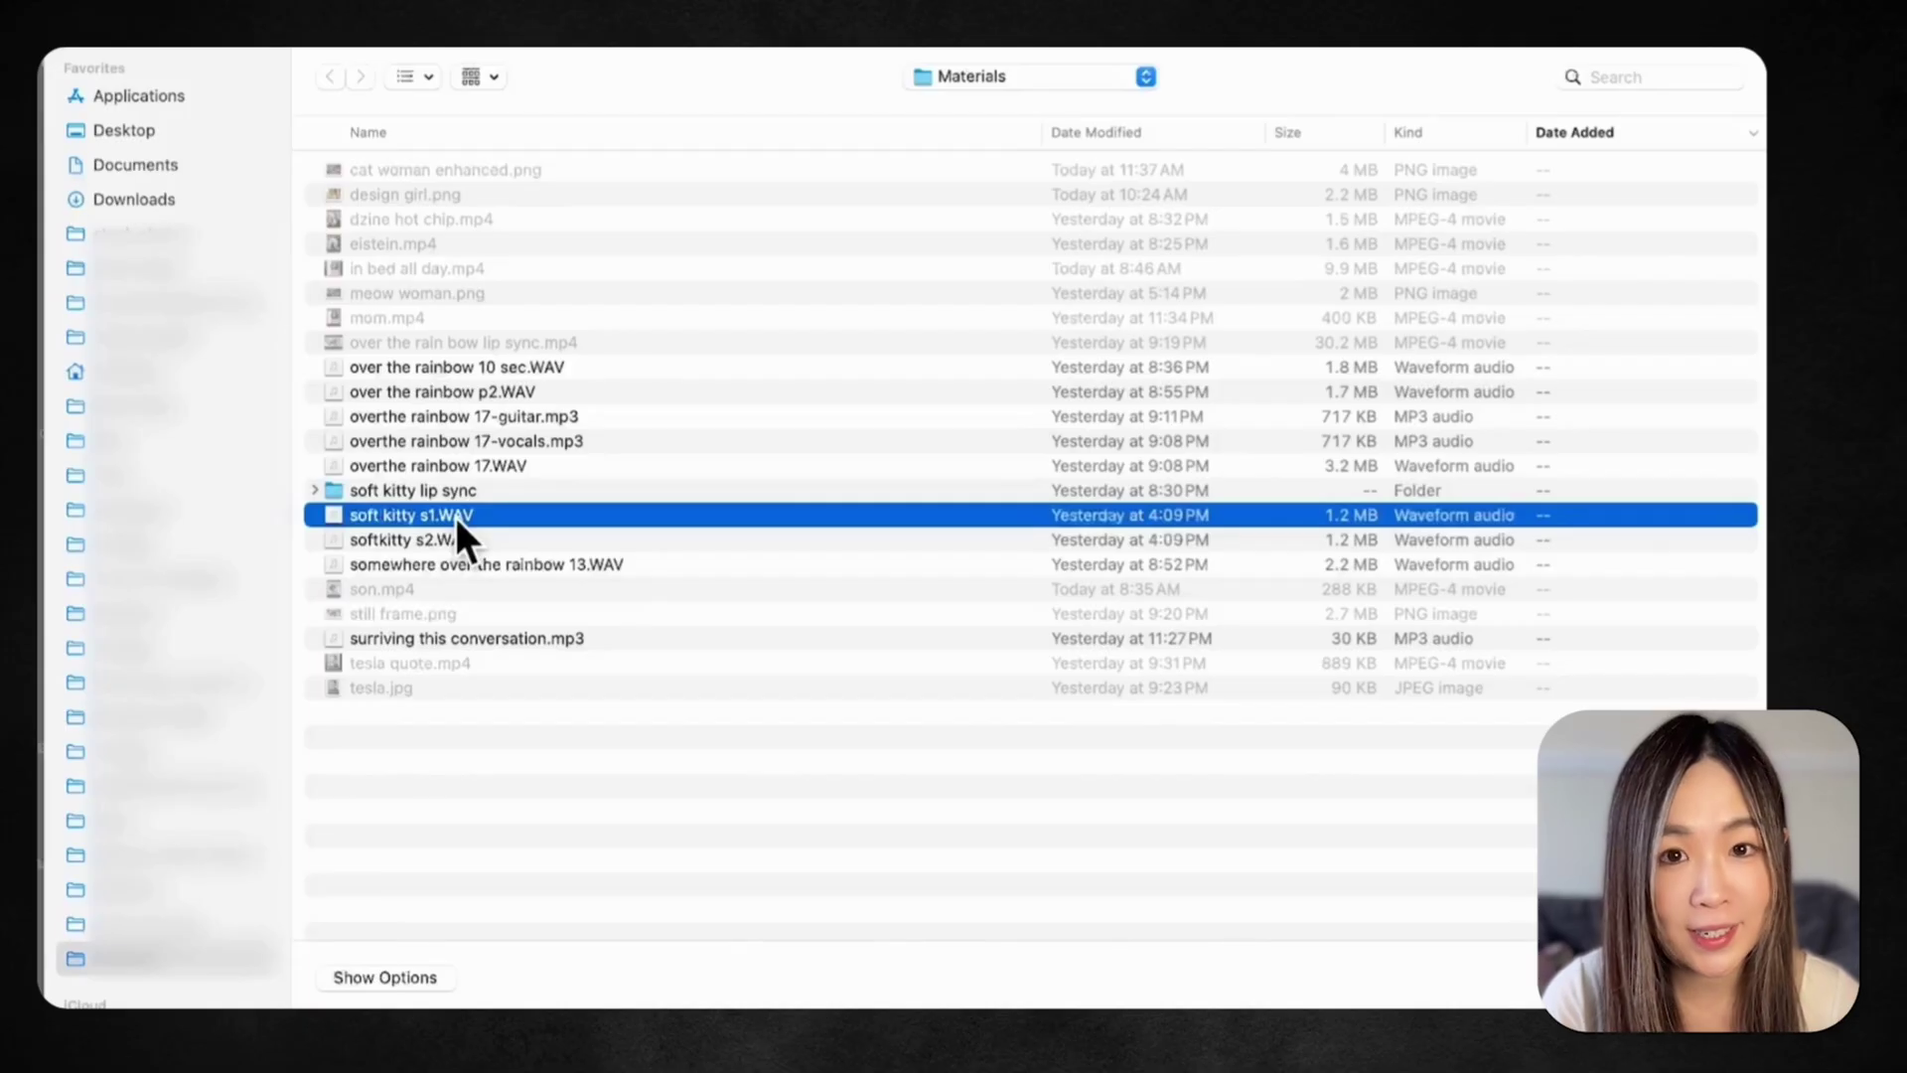
Load soft kitty s1.WAV as the woman's audio and generate her lip-sync video
{"action": "double_click", "coordinate": [455, 515]}
{"action": "left_click", "coordinate": [282, 802]}
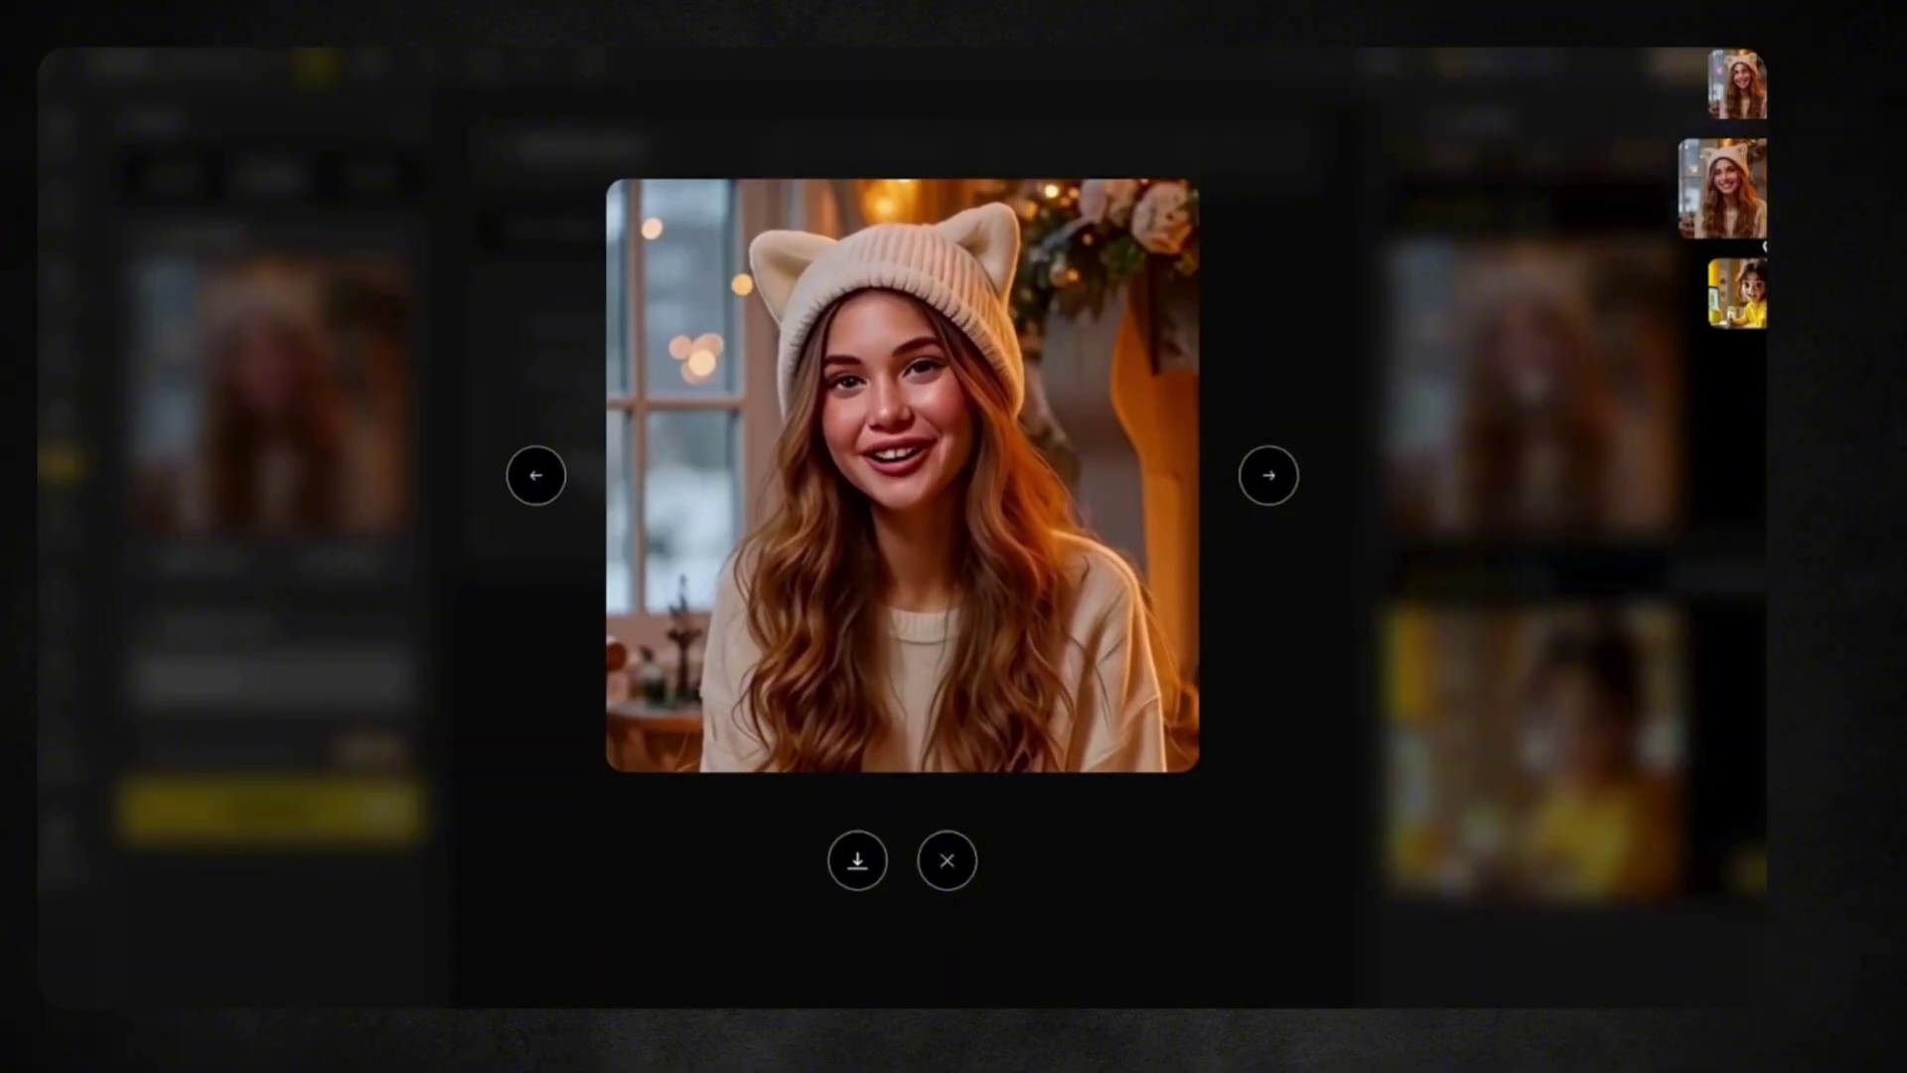
Open the newest beanie woman lip-sync video from the top of the results strip
{"action": "left_click", "coordinate": [1753, 114]}
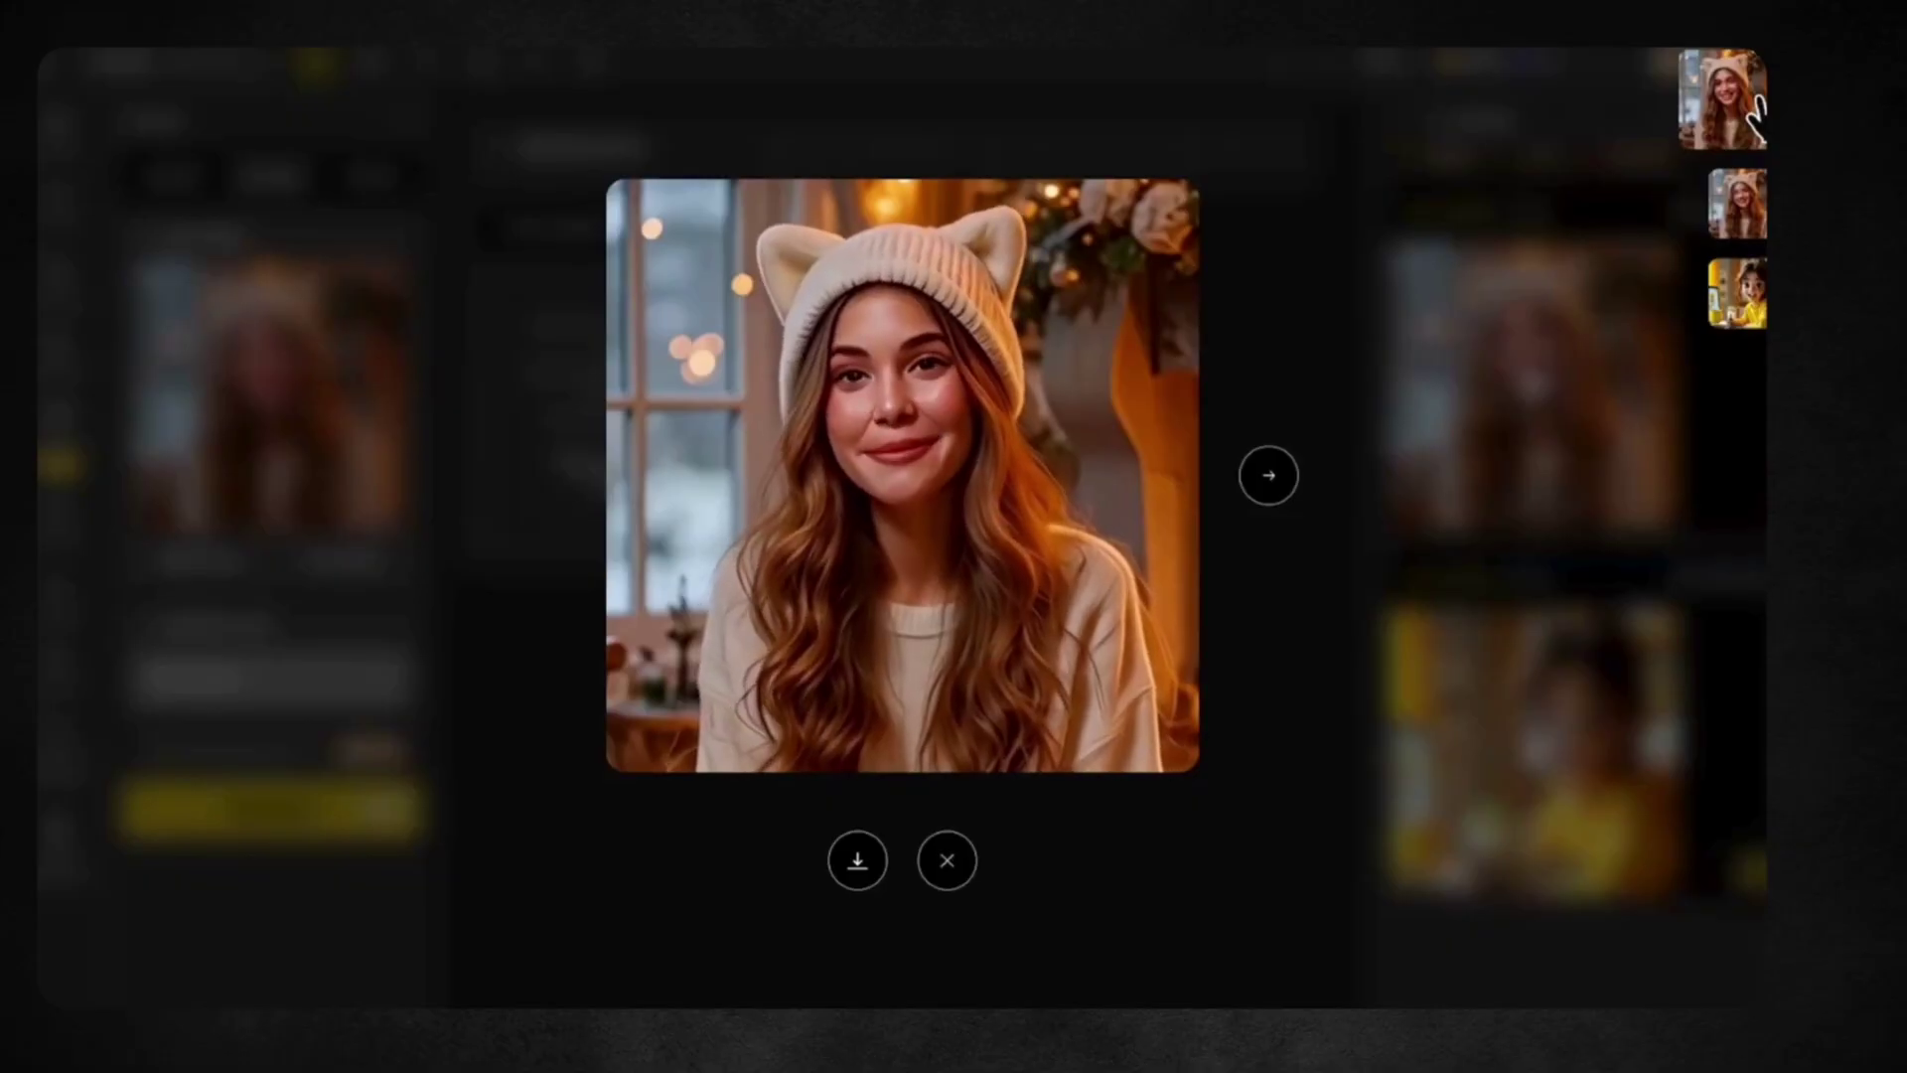